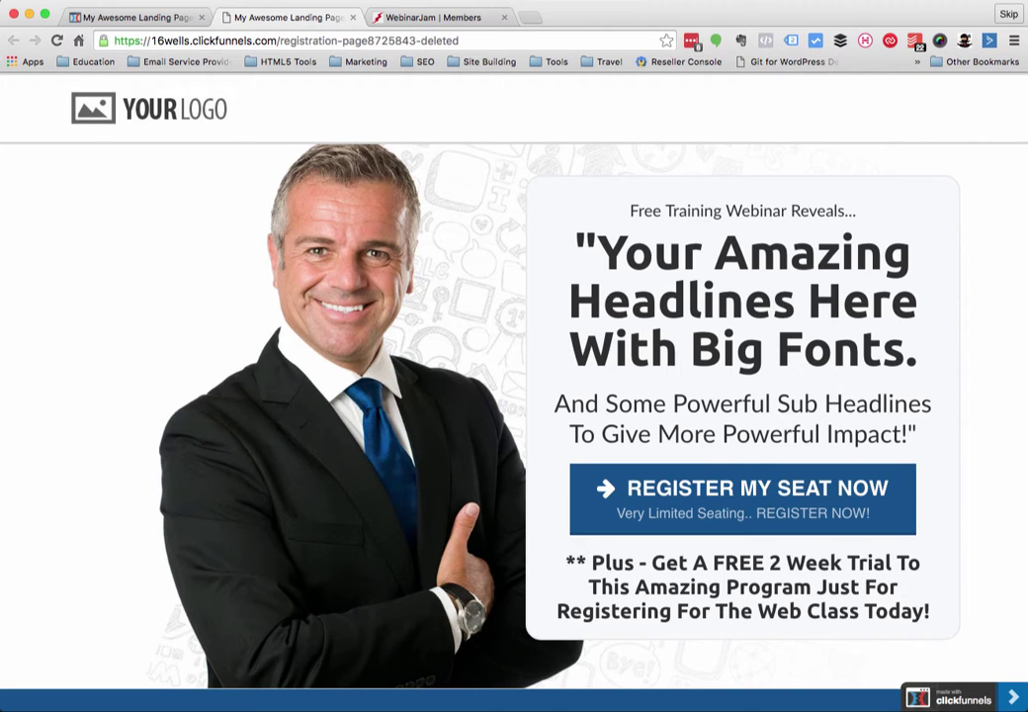
- Test the live page's registration popup, then select the page's full web address for copying
click(427, 20)
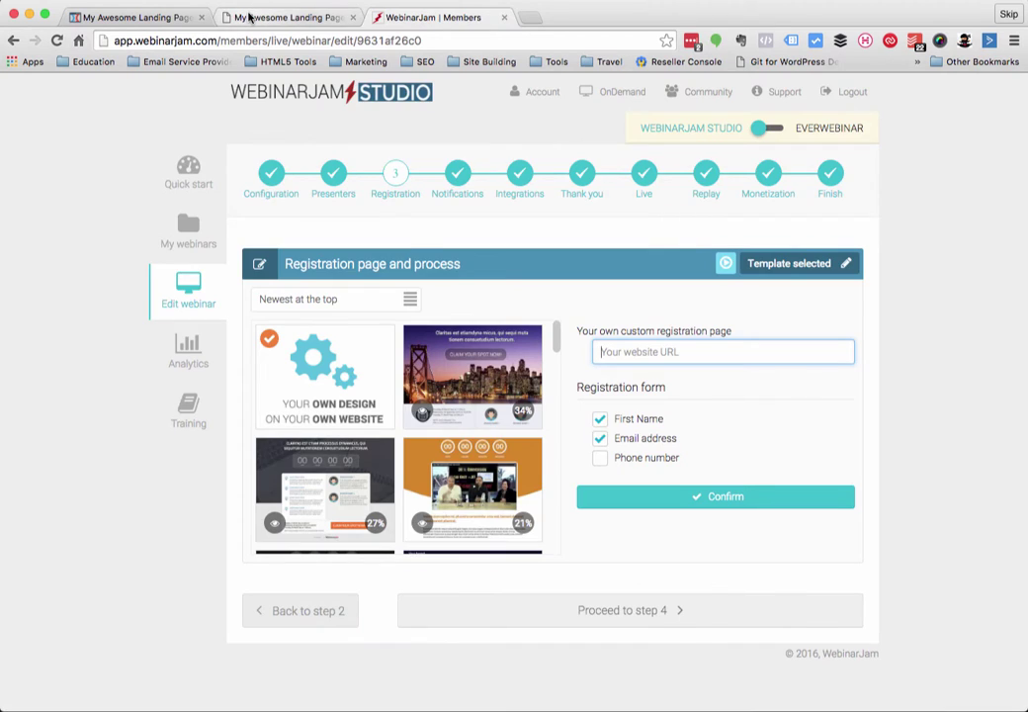
click(233, 17)
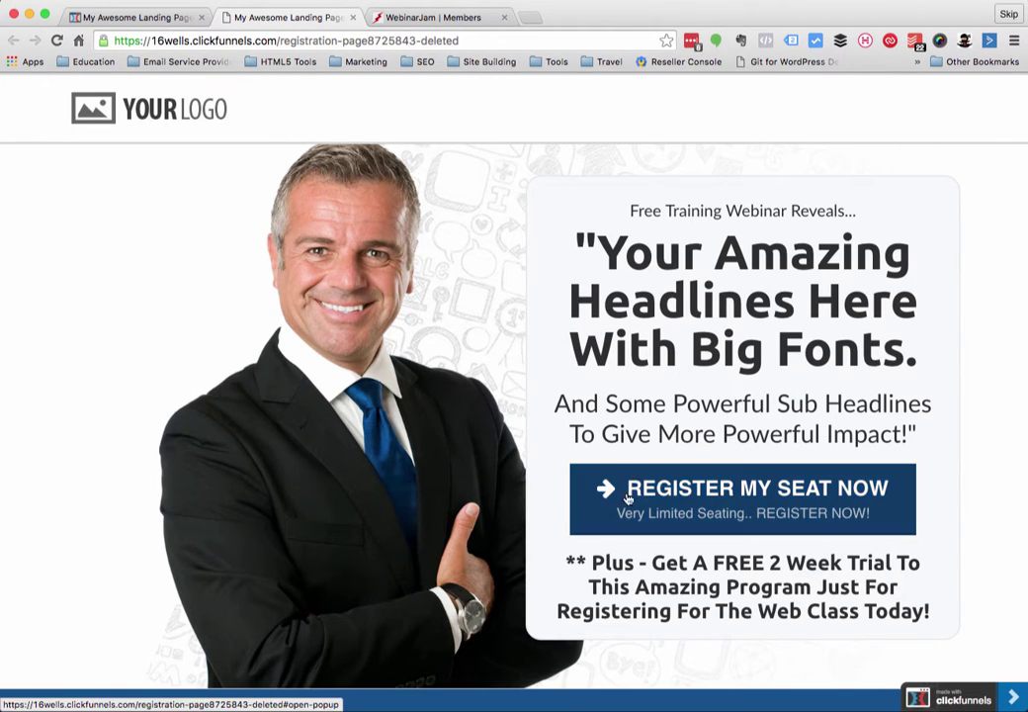
click(732, 512)
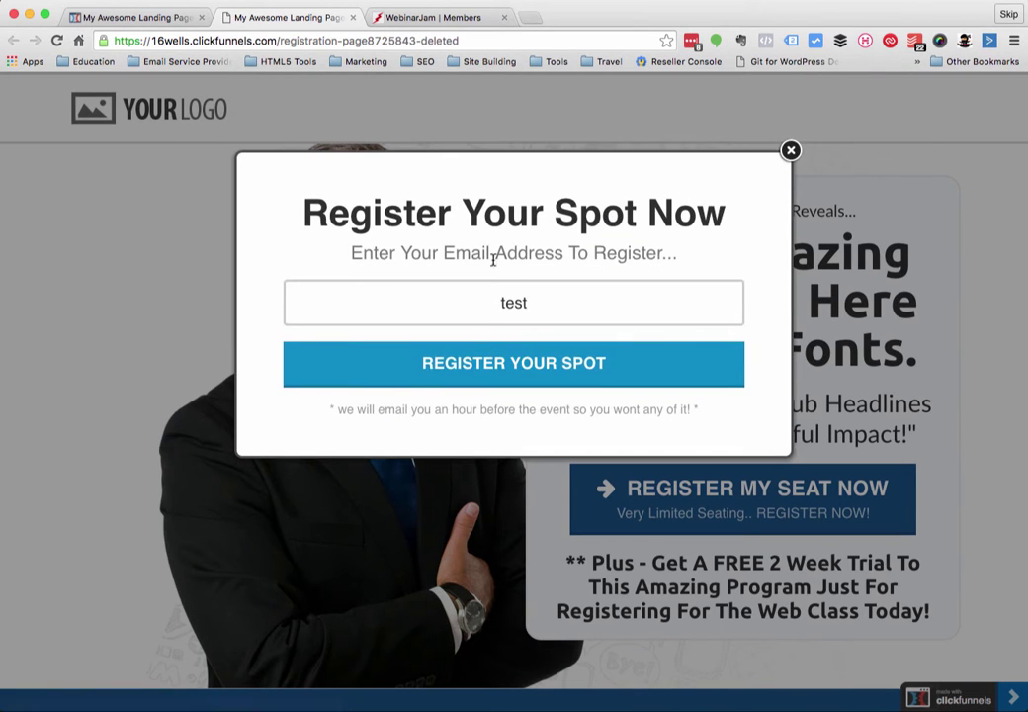
click(791, 150)
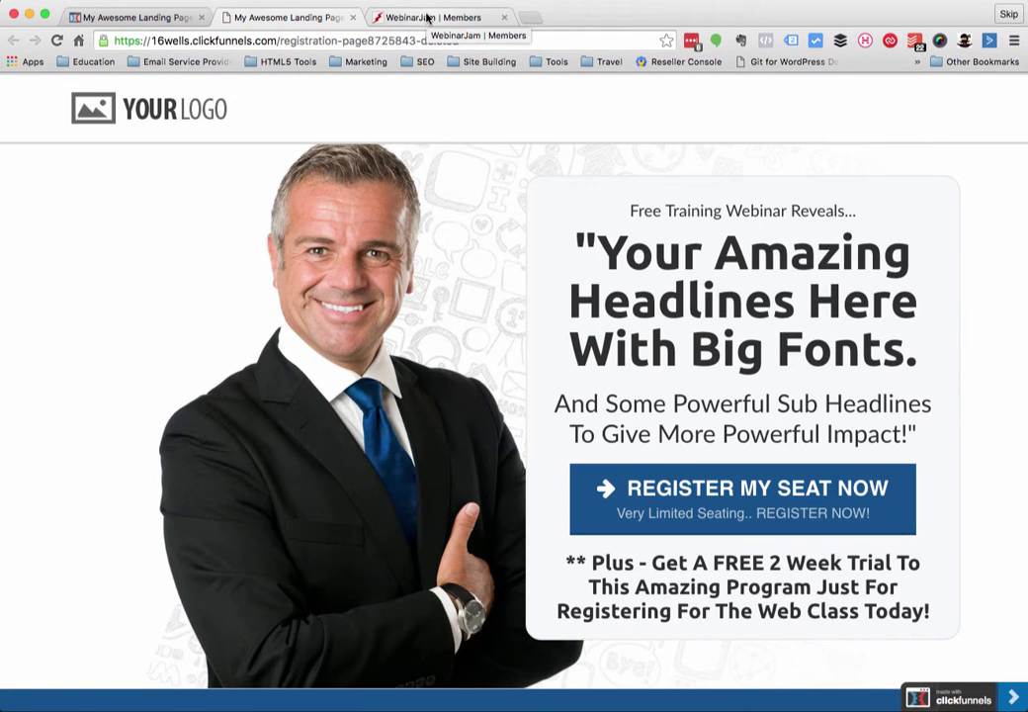
click(360, 43)
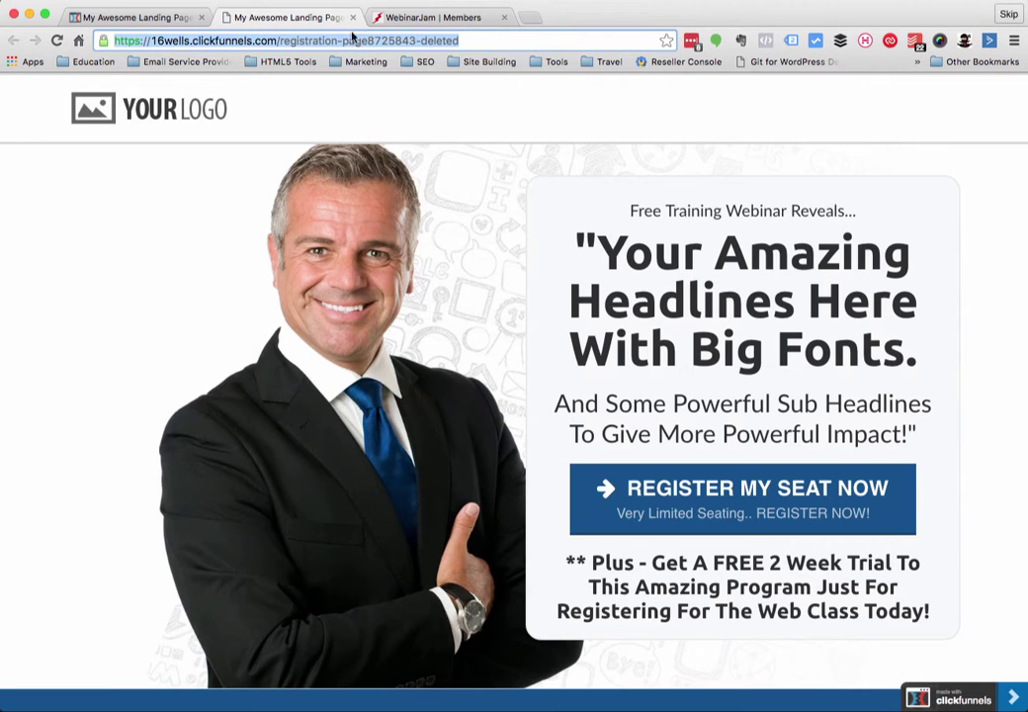
- Set the live ClickFunnels page URL as WebinarJam's custom registration page and confirm it
click(425, 17)
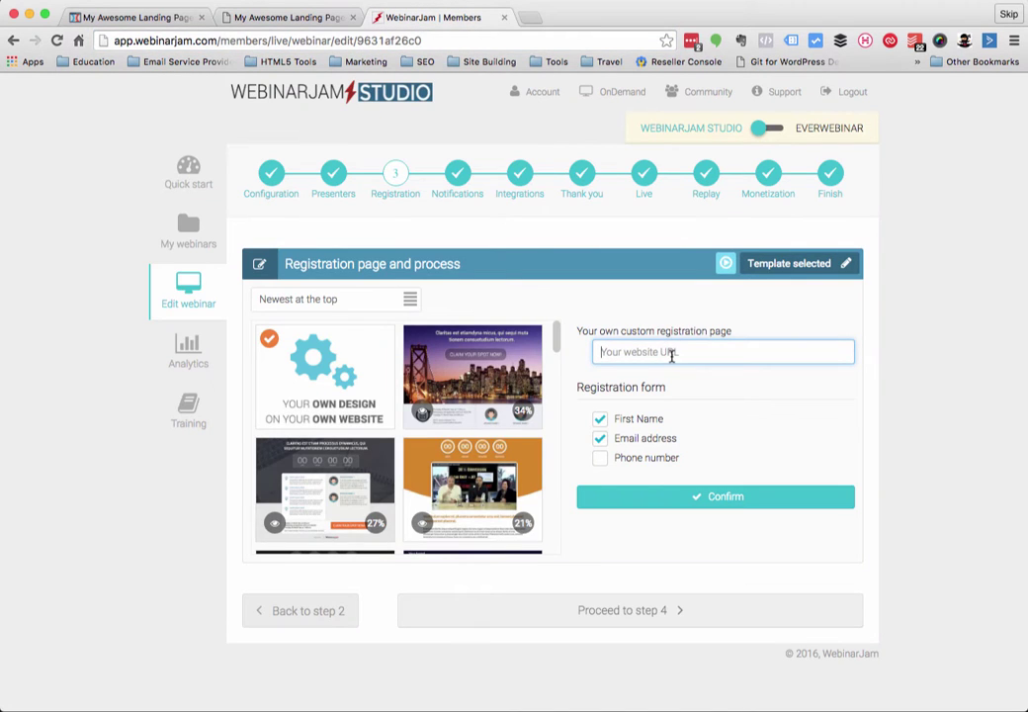
key(super+v)
click(709, 499)
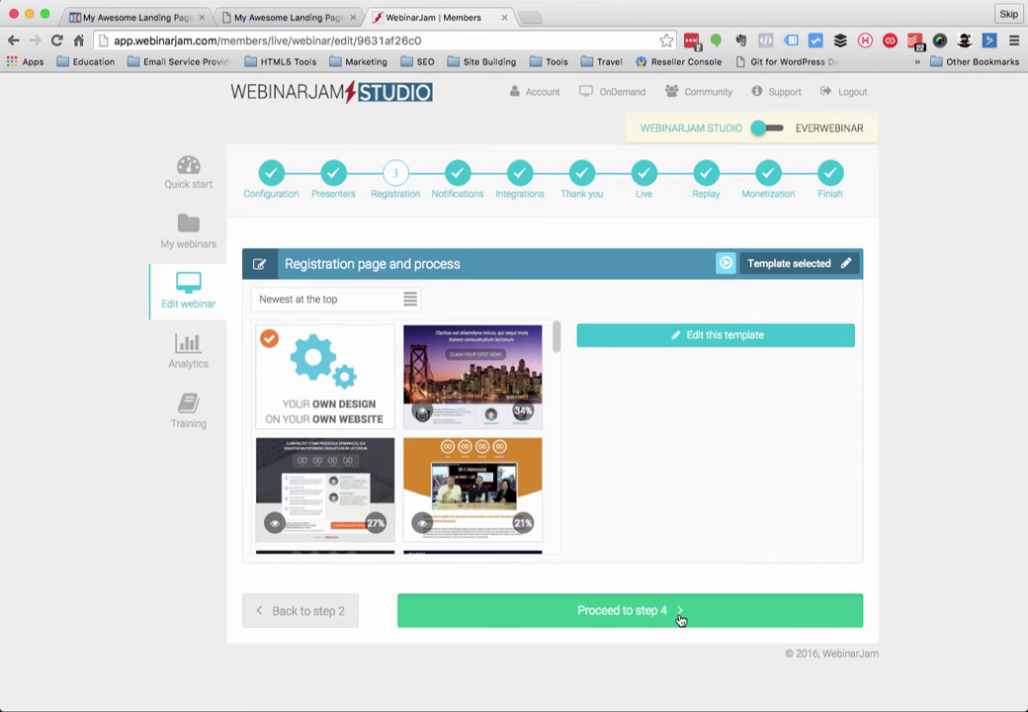
- Advance the webinar setup to step 4 and select the registration button embed code
click(679, 614)
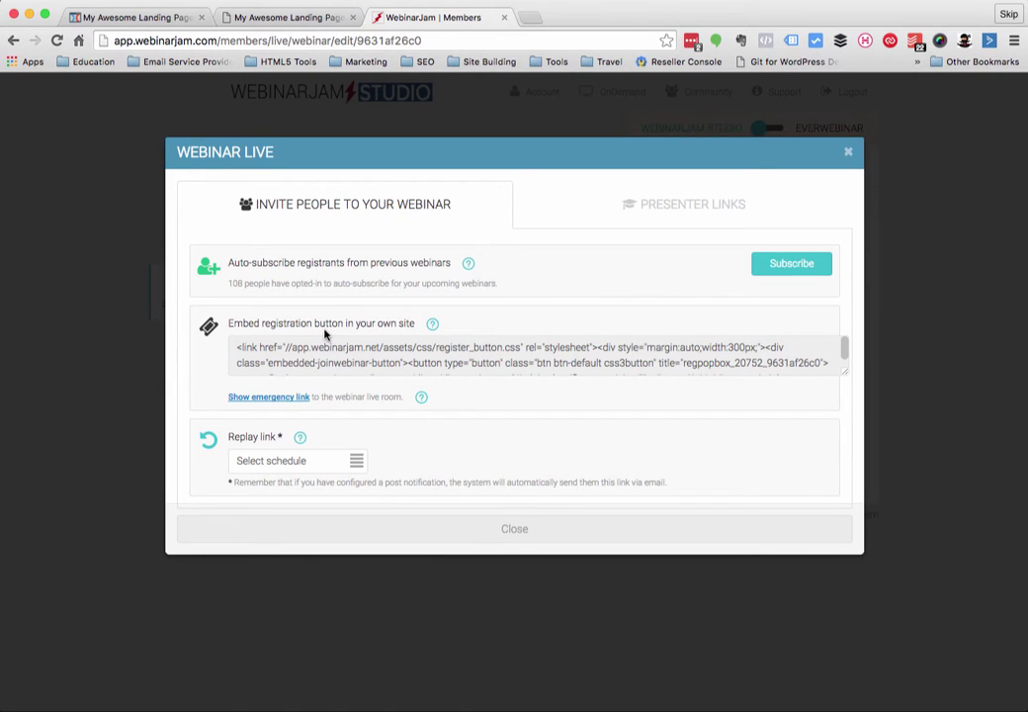
click(267, 359)
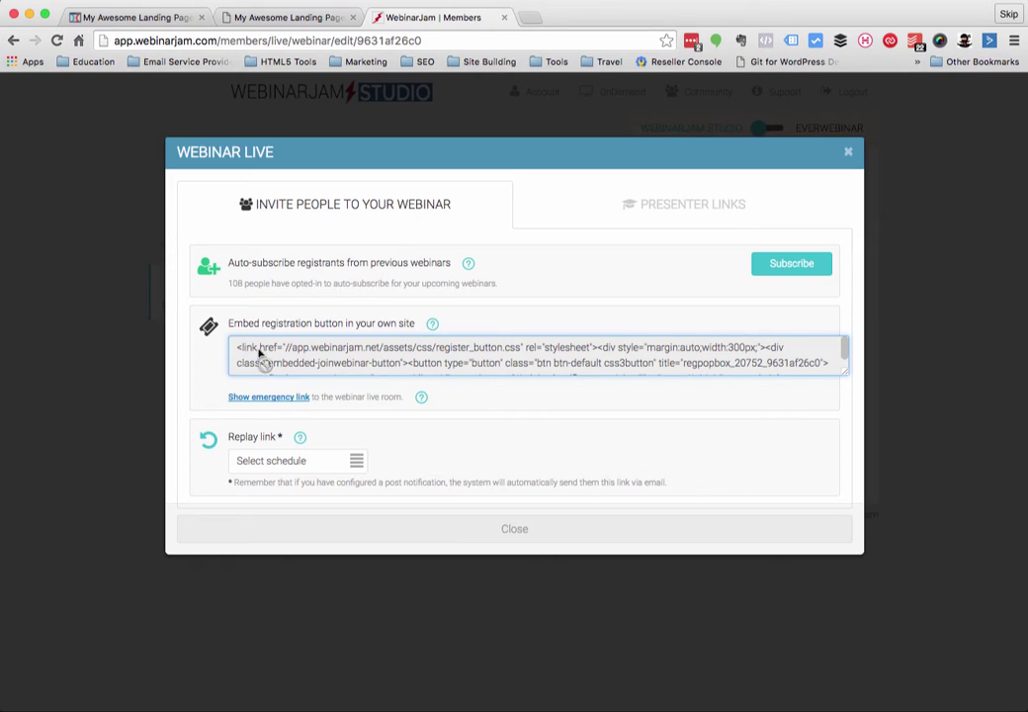
key(super+a)
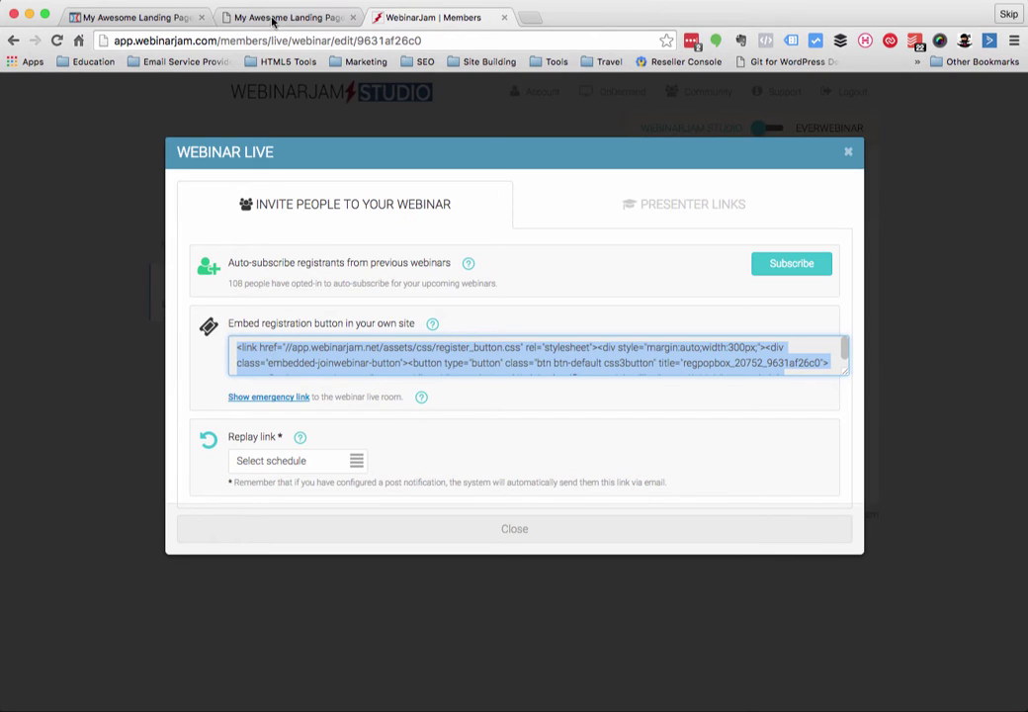
- Add a Custom JS / HTML element below the Register My Seat Now button
click(132, 18)
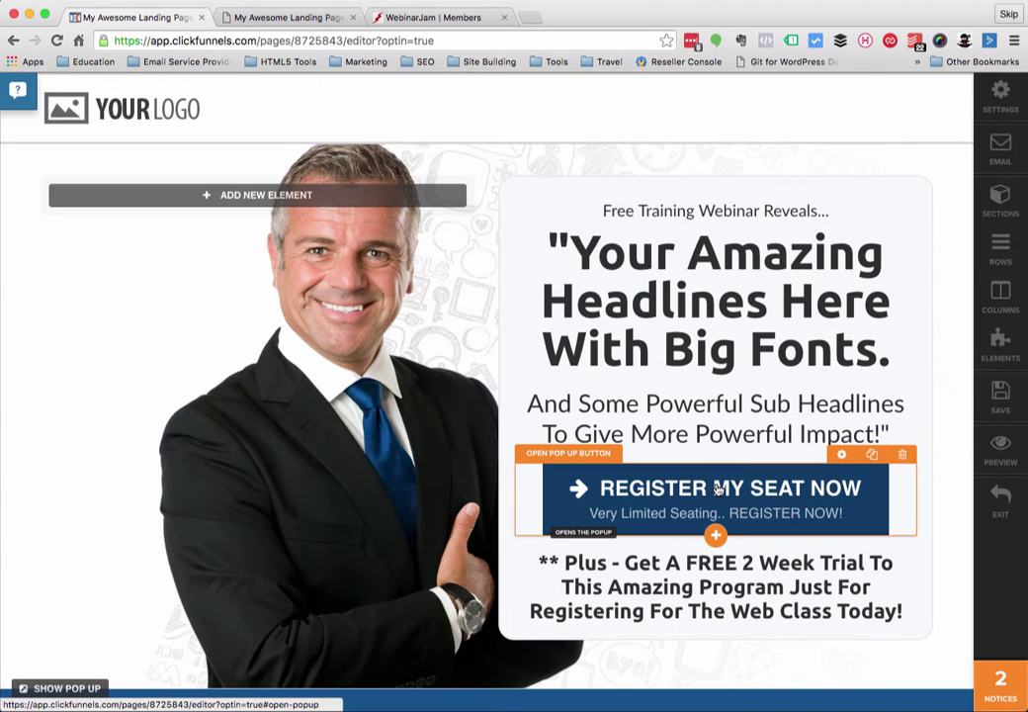
click(716, 535)
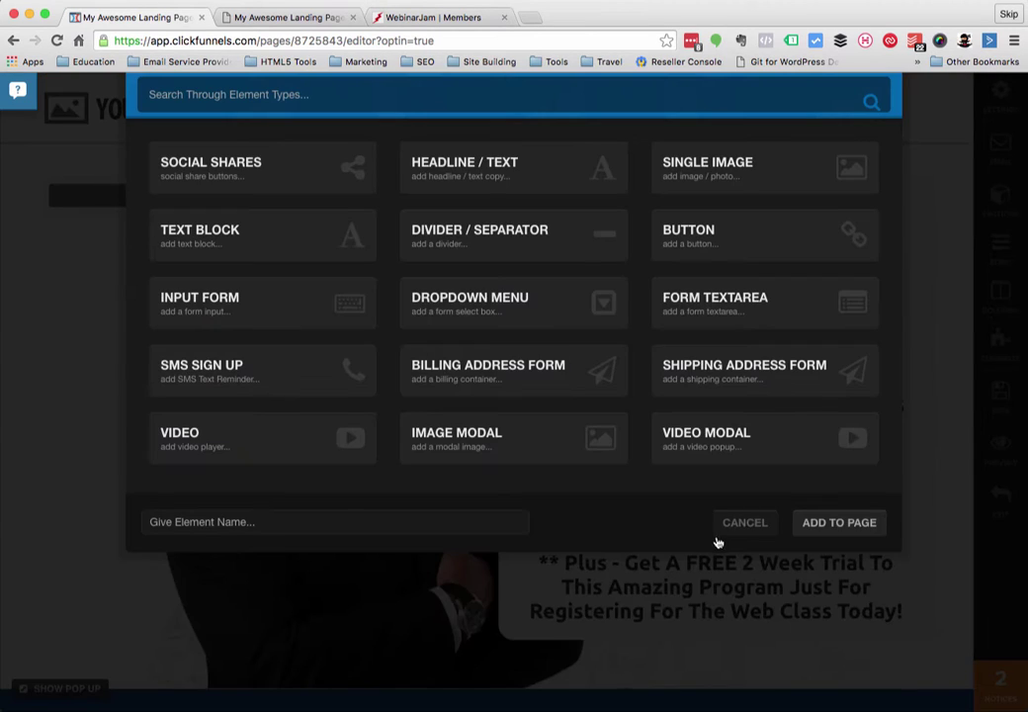
scroll(703, 383, down, 5)
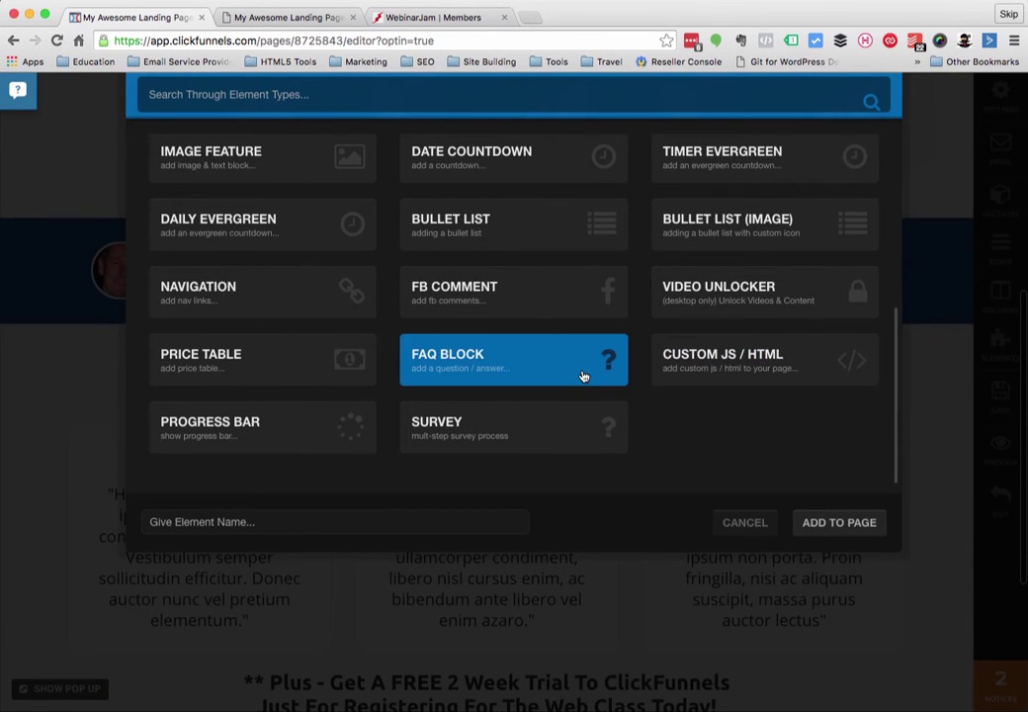
scroll(586, 376, up, 3)
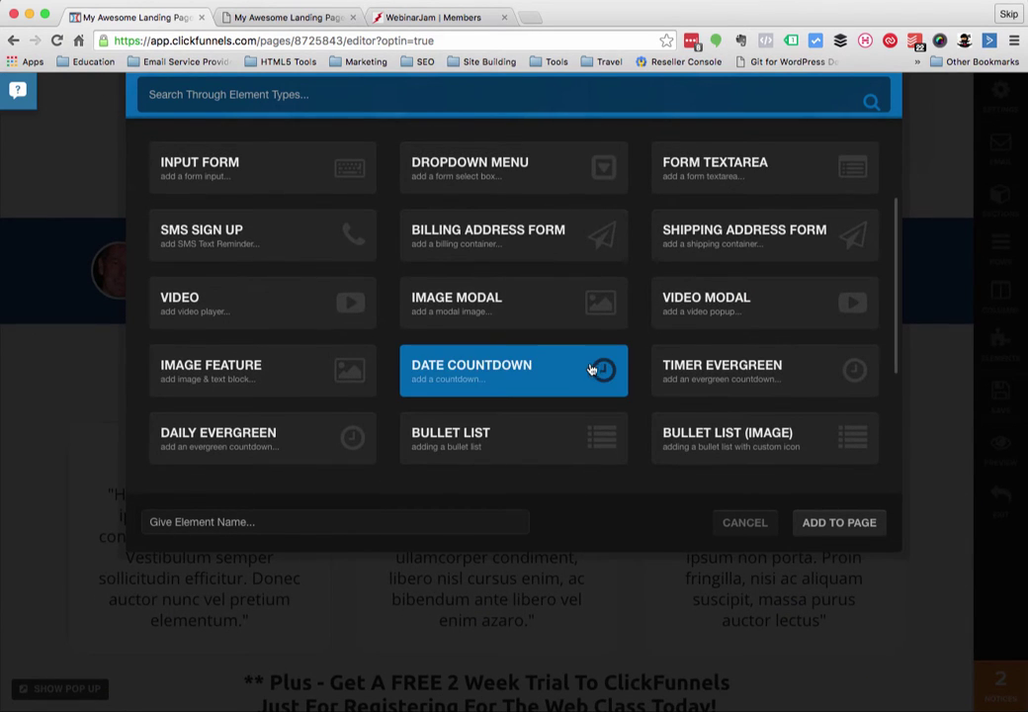
scroll(593, 367, up, 3)
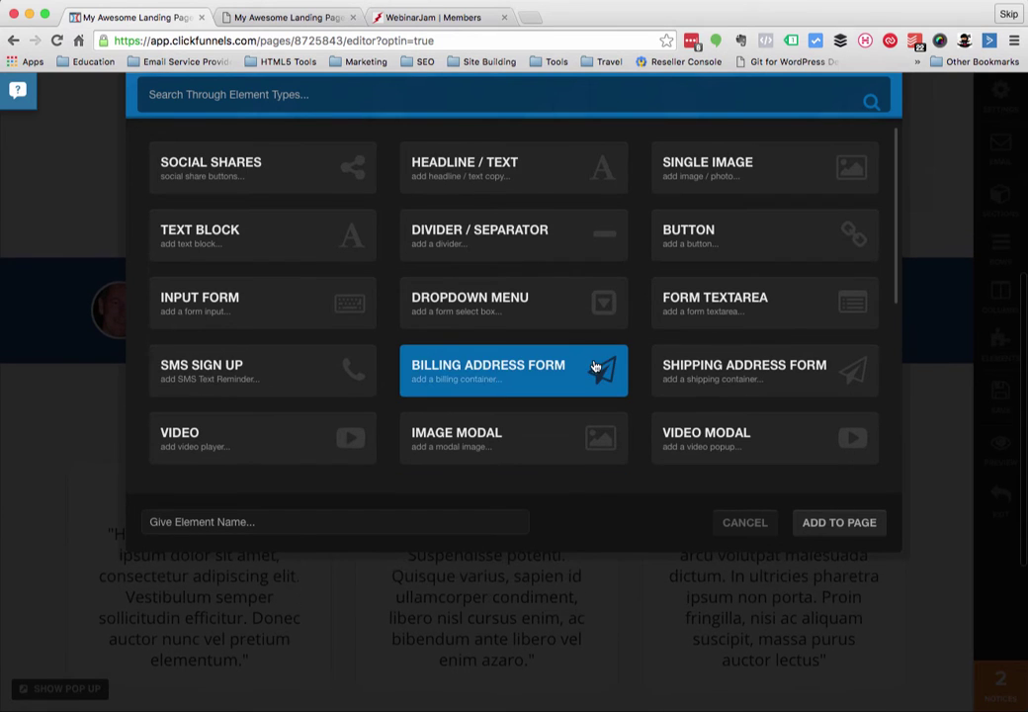
scroll(595, 367, down, 4)
scroll(595, 367, down, 2)
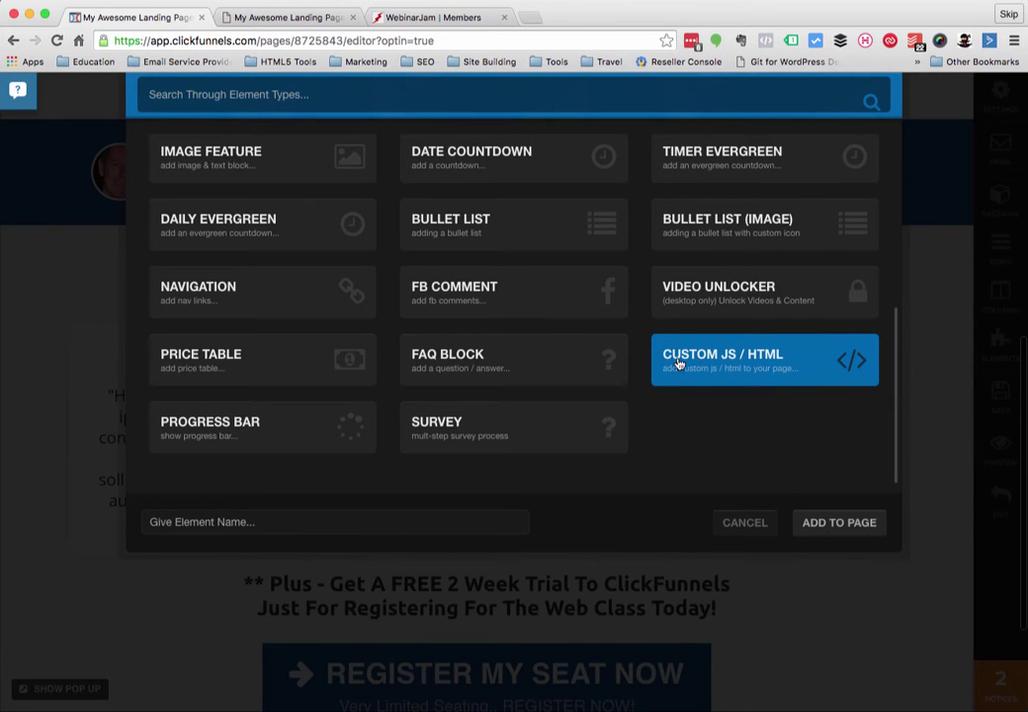
click(718, 364)
click(839, 526)
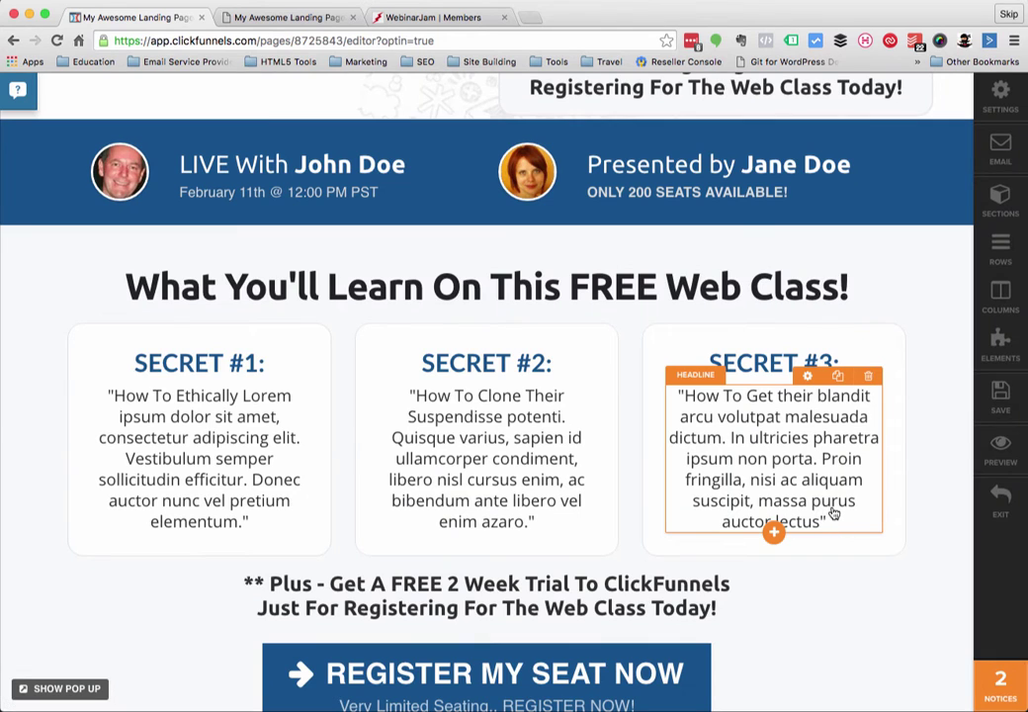
- Paste the WebinarJam embed code into the element's code editor and save the page
scroll(840, 445, up, 5)
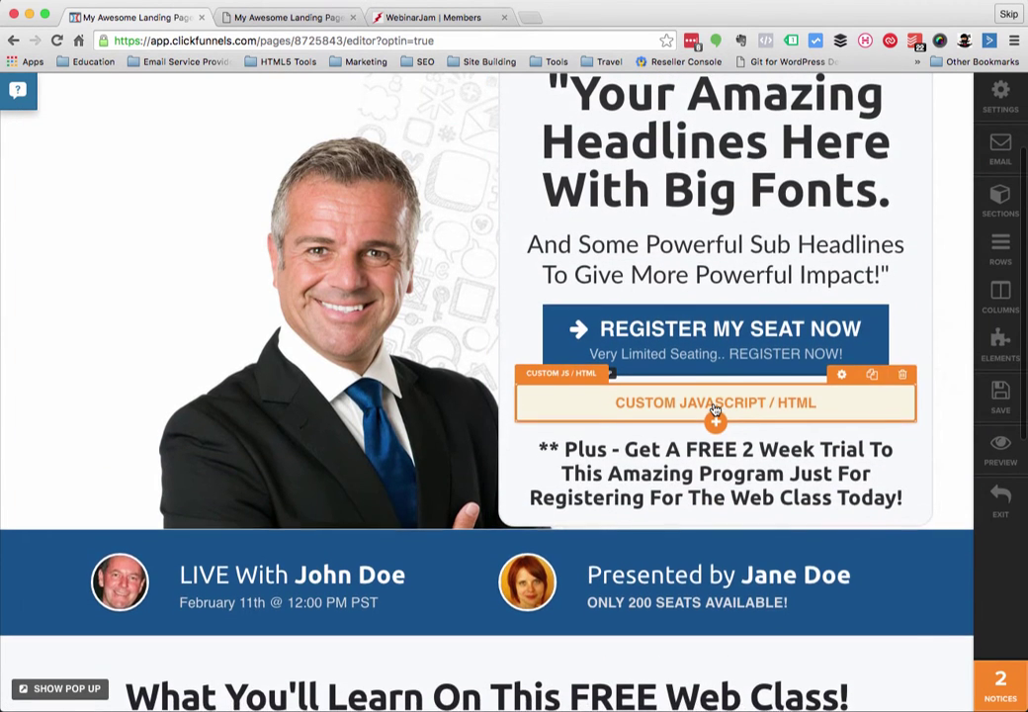
click(719, 408)
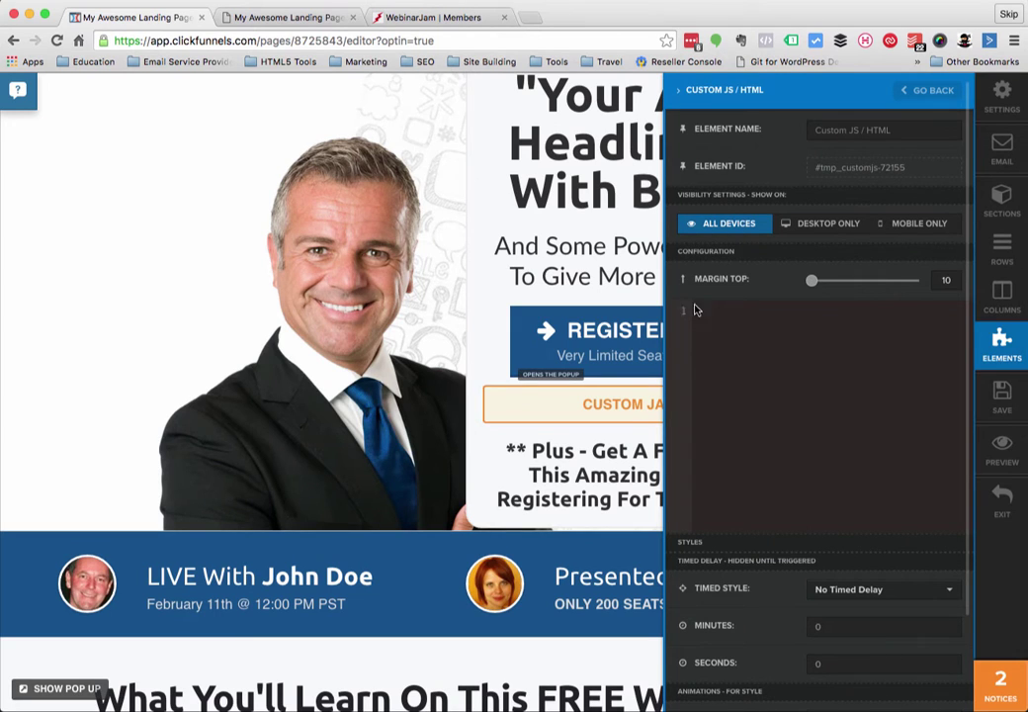
click(798, 354)
key(super+v)
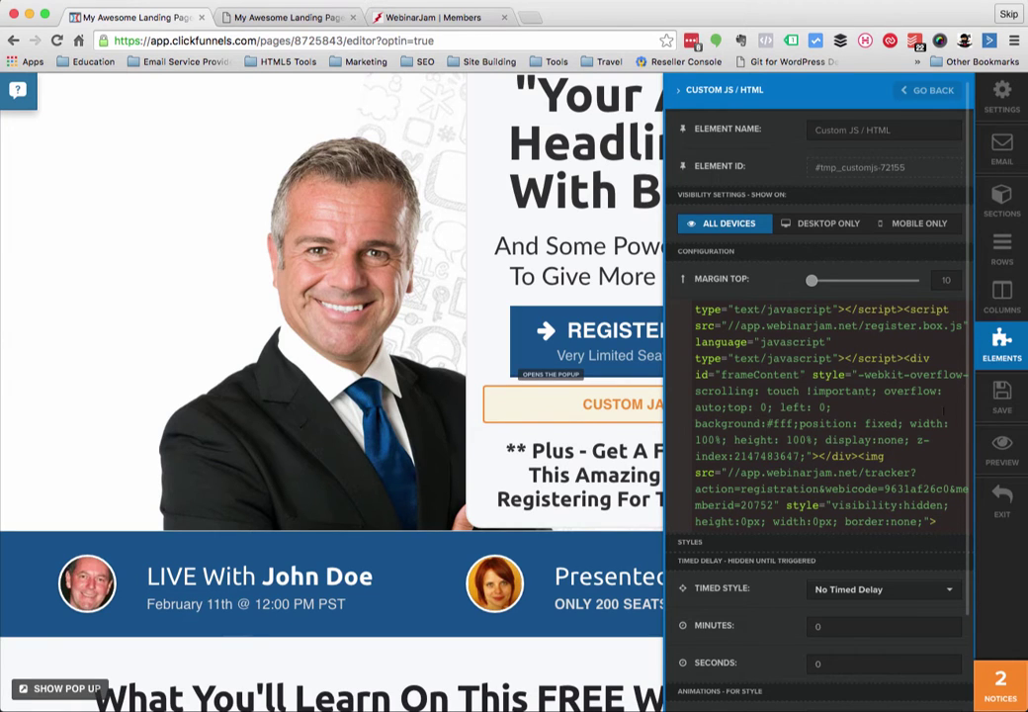
click(1001, 397)
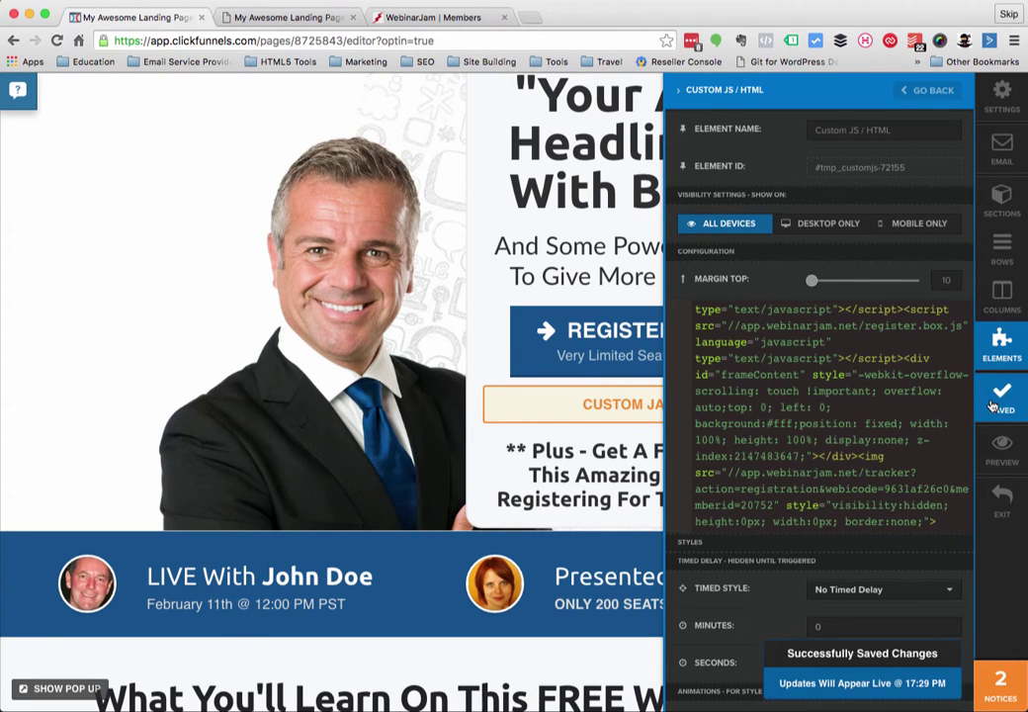
click(302, 20)
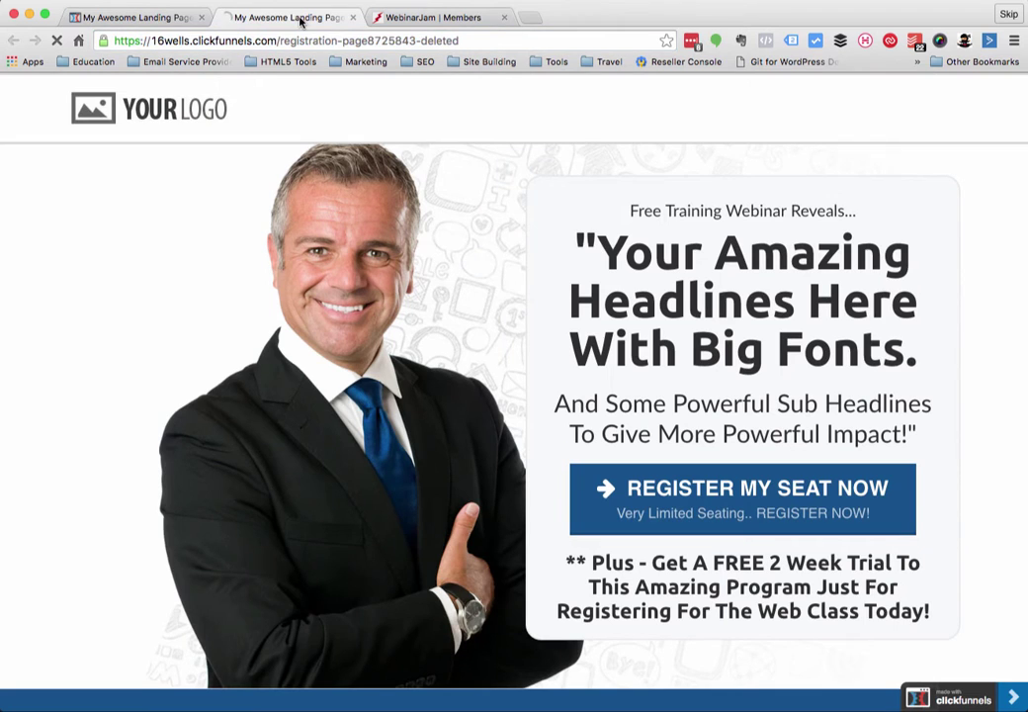
- Reload the live page, try REGISTER NOW and its join dialog, then go back to the landing page
key(super+r)
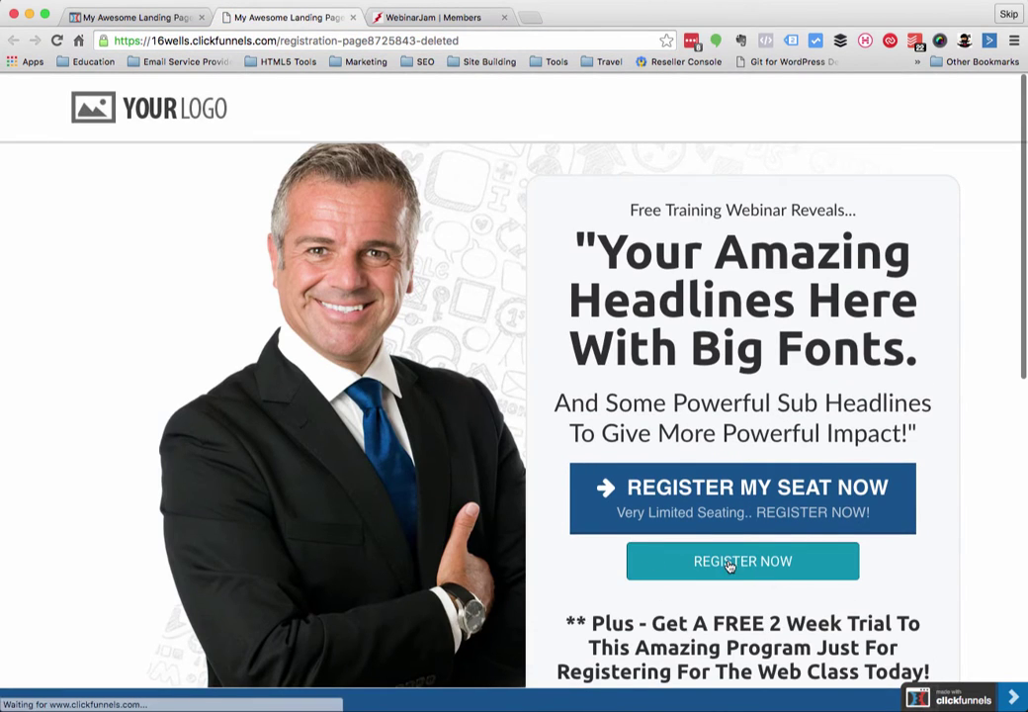
click(749, 561)
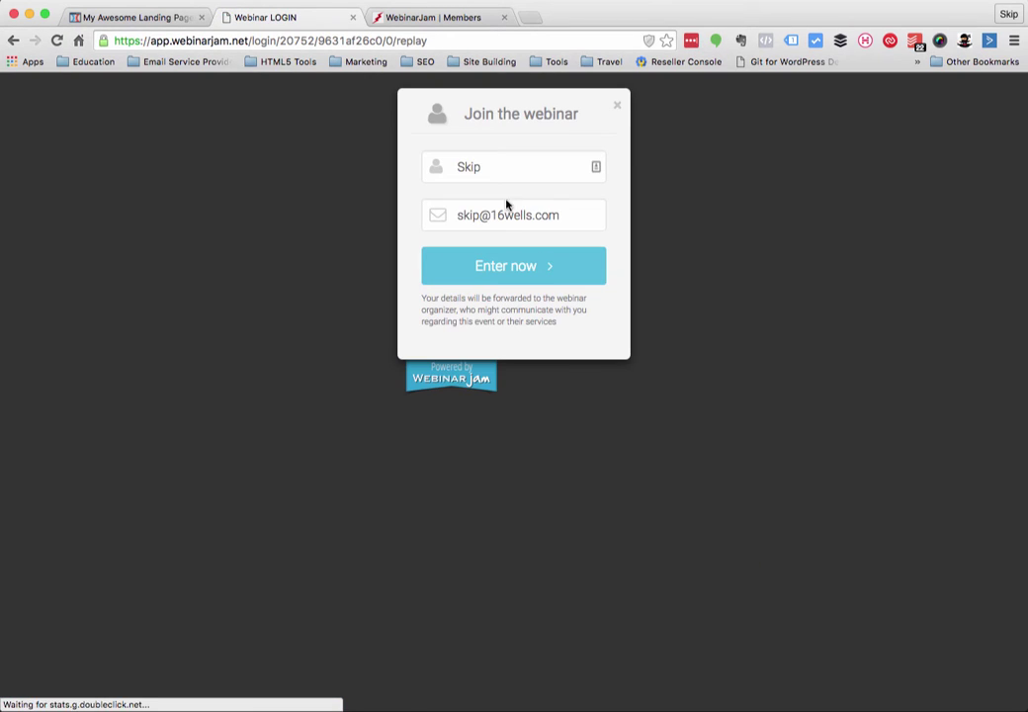
click(619, 106)
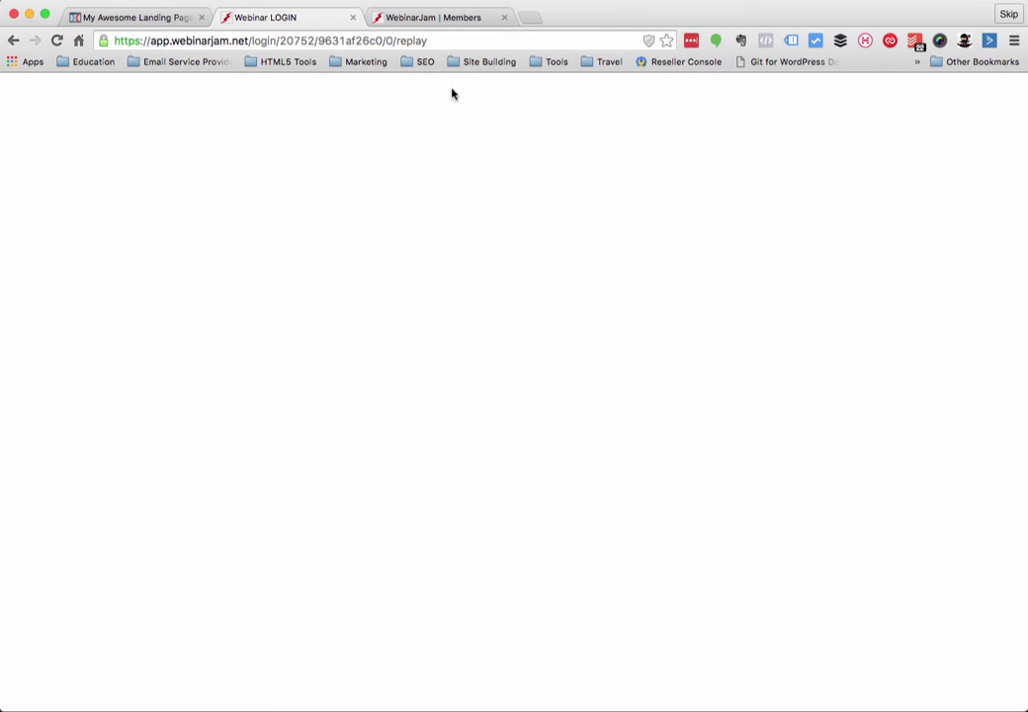
click(13, 40)
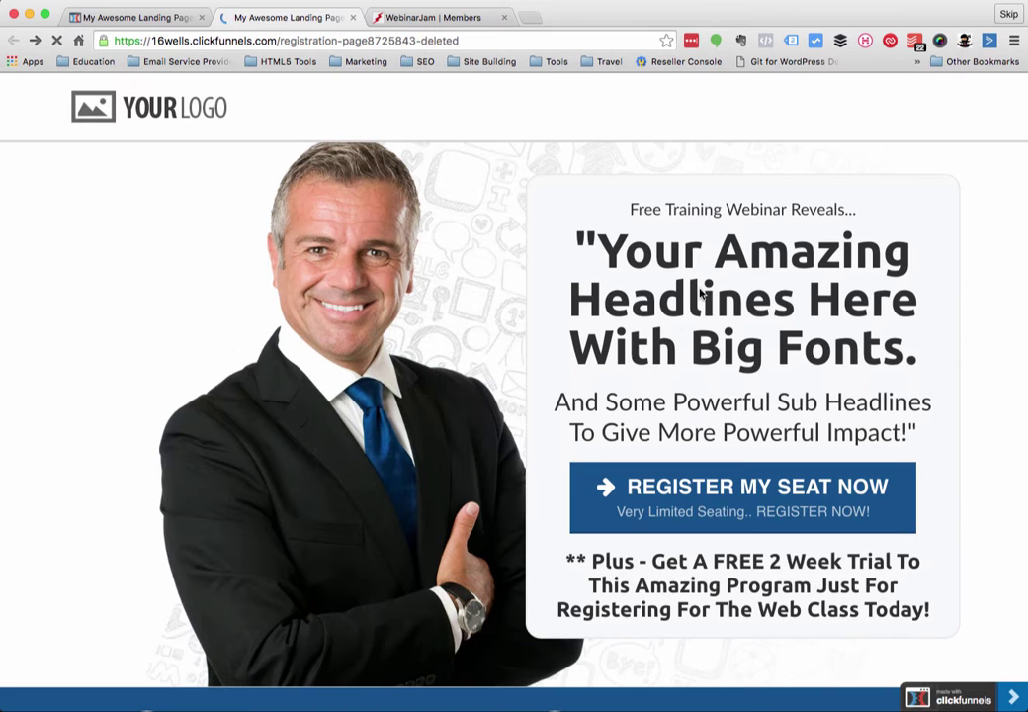
scroll(947, 356, down, 3)
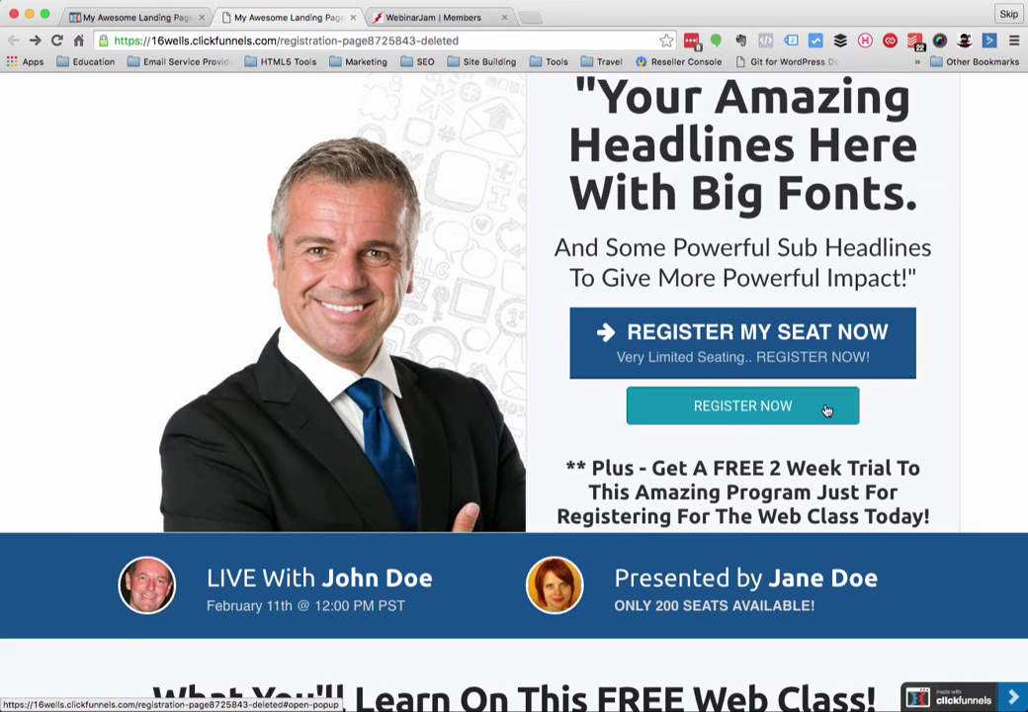
scroll(827, 410, down, 1)
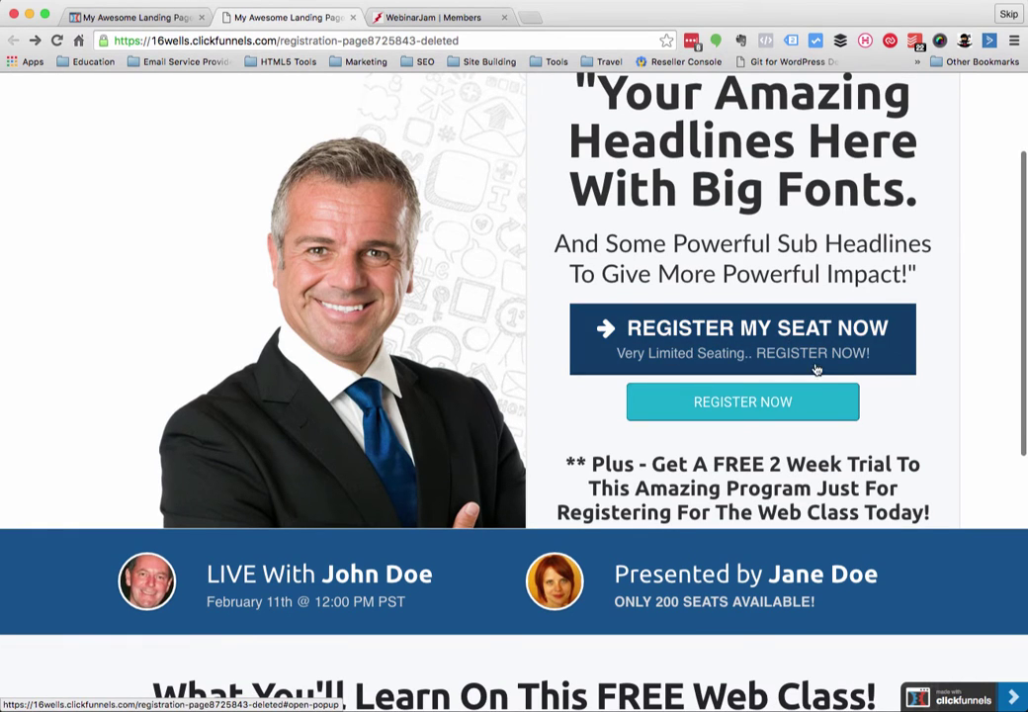
- Inspect the REGISTER NOW button's element and styles in Chrome developer tools
right_click(835, 403)
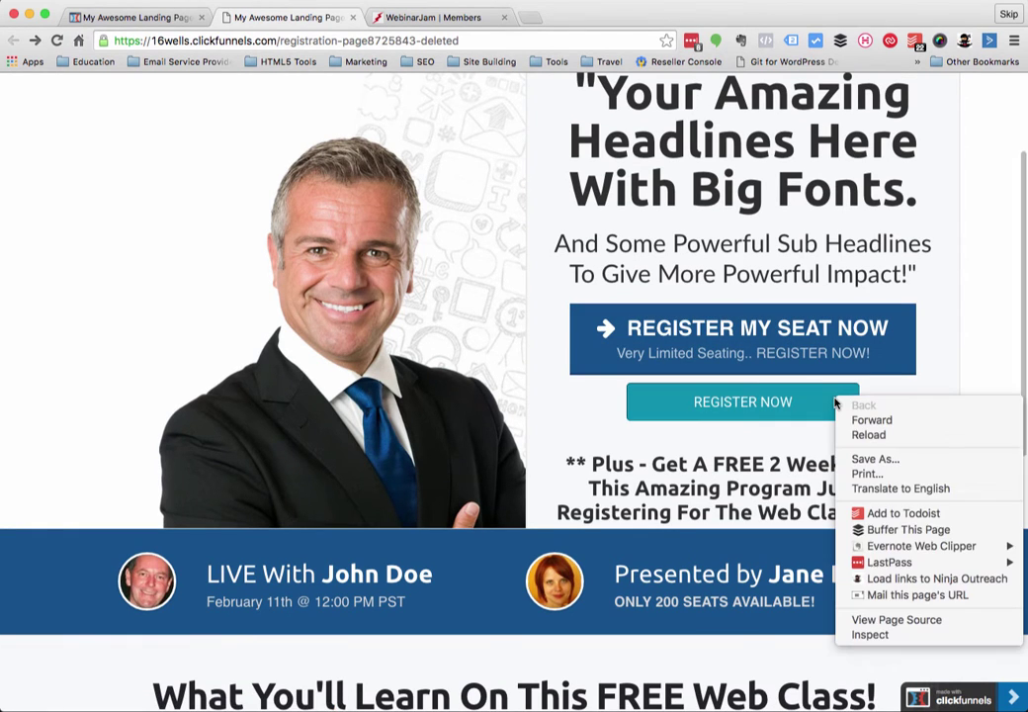
click(897, 635)
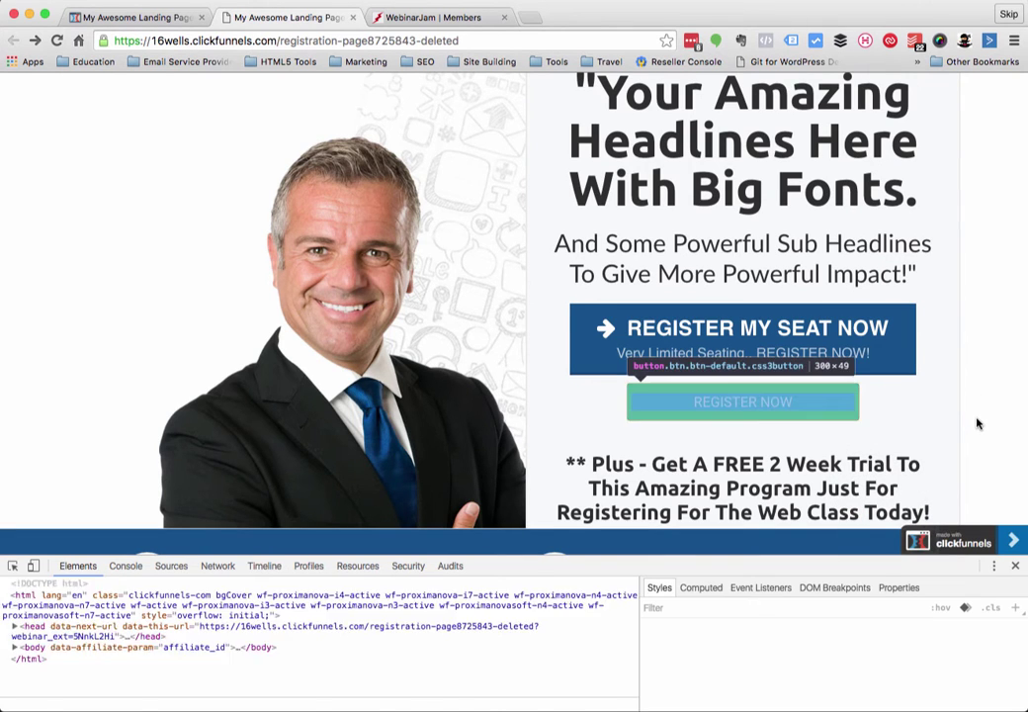
scroll(977, 423, down, 2)
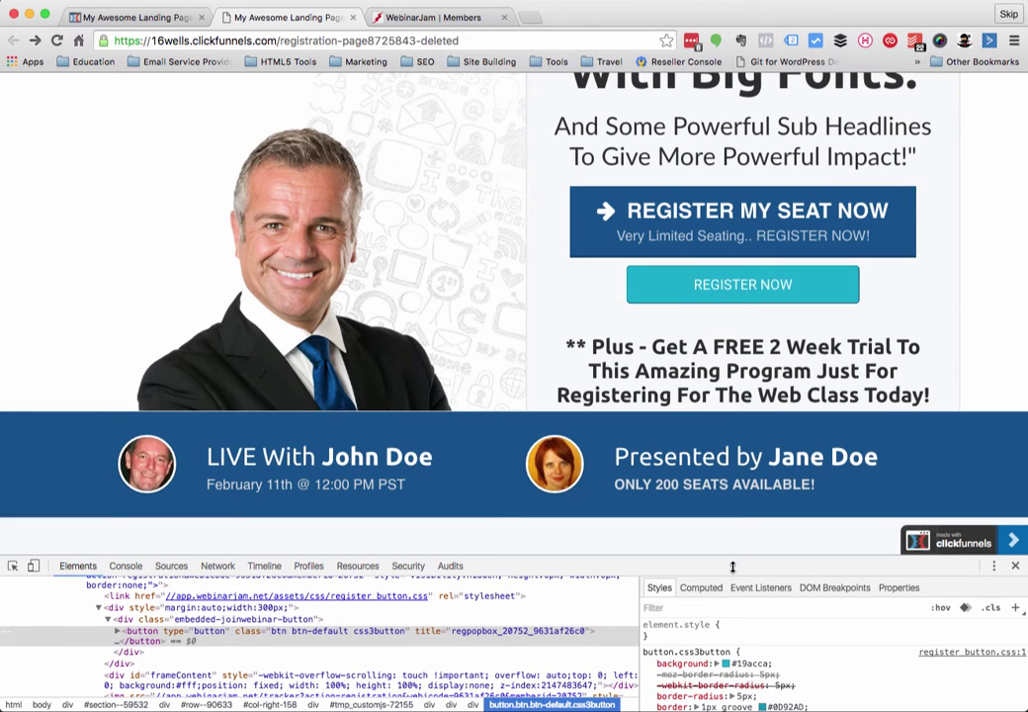
drag(732, 567, 735, 528)
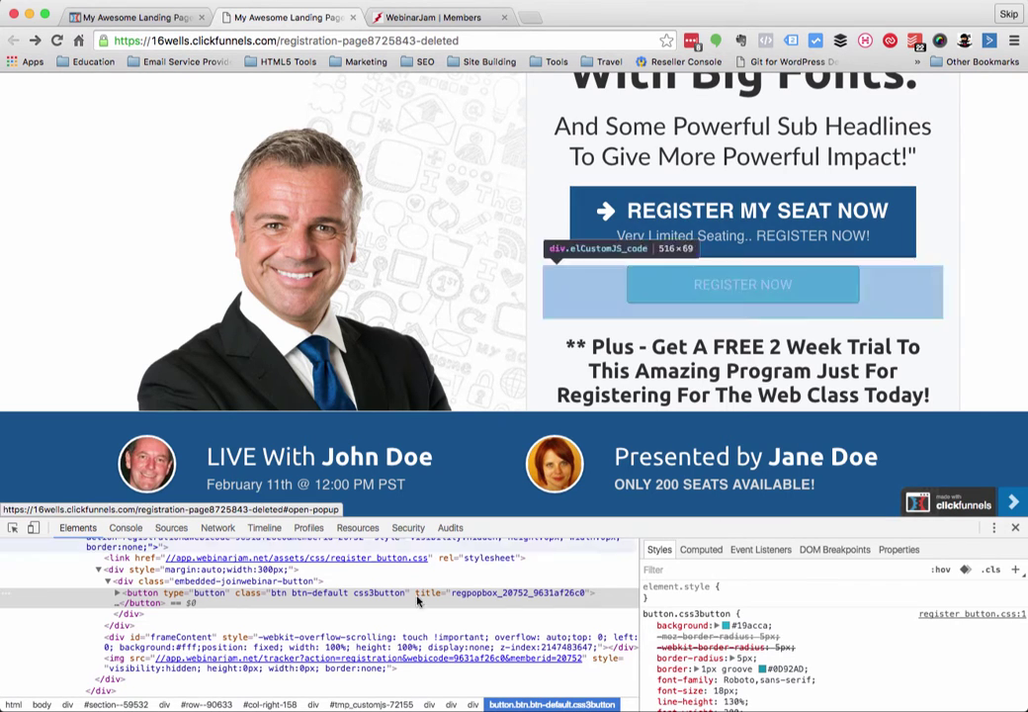
click(221, 583)
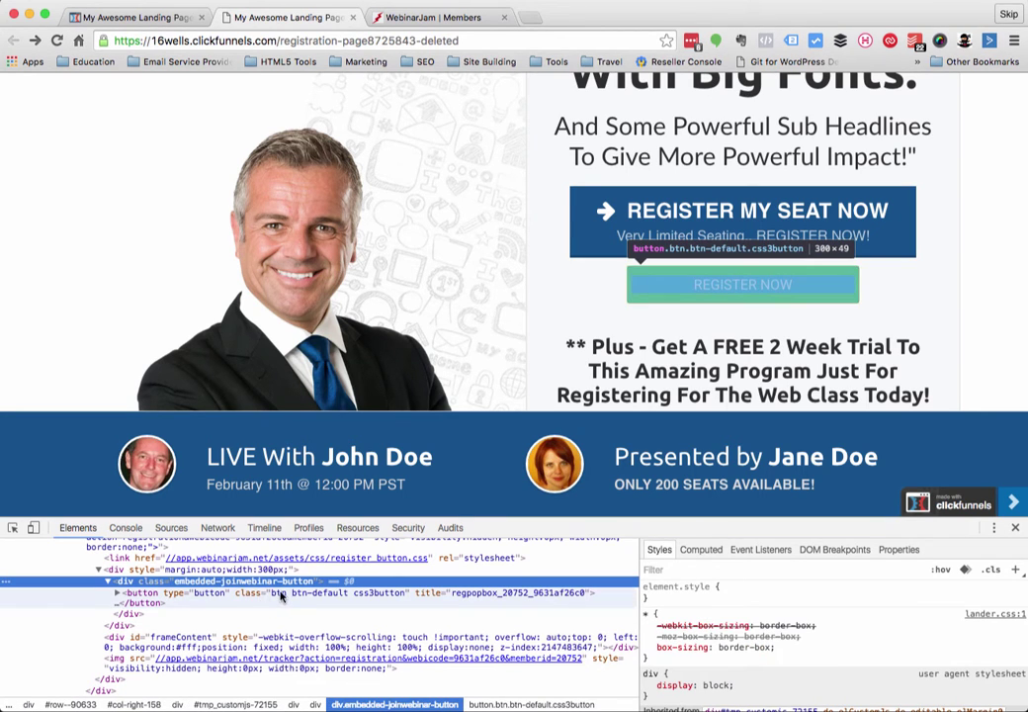
click(262, 595)
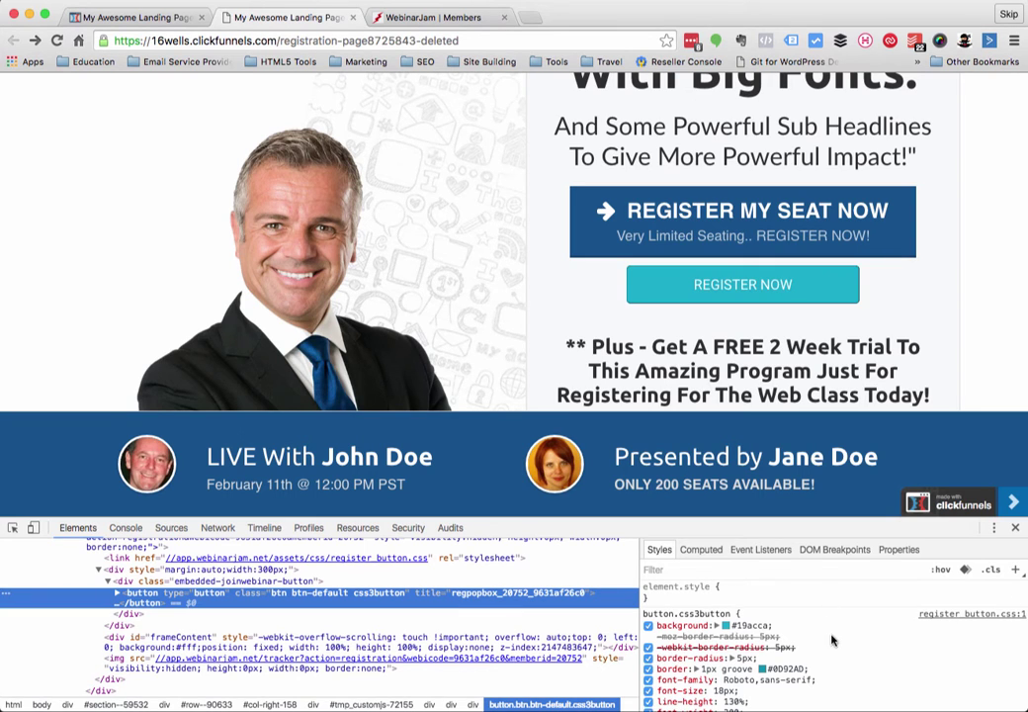
- Inspect Register My Seat Now and select its rgb(23, 82, 138) background colour
right_click(901, 251)
click(924, 420)
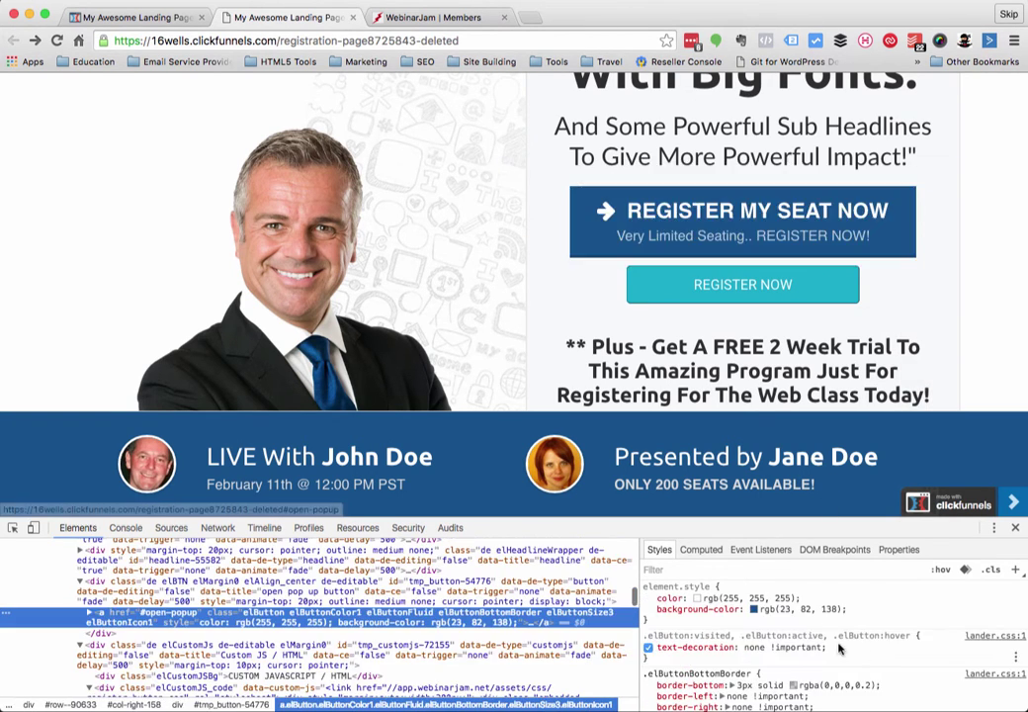
click(774, 610)
key(ctrl+c)
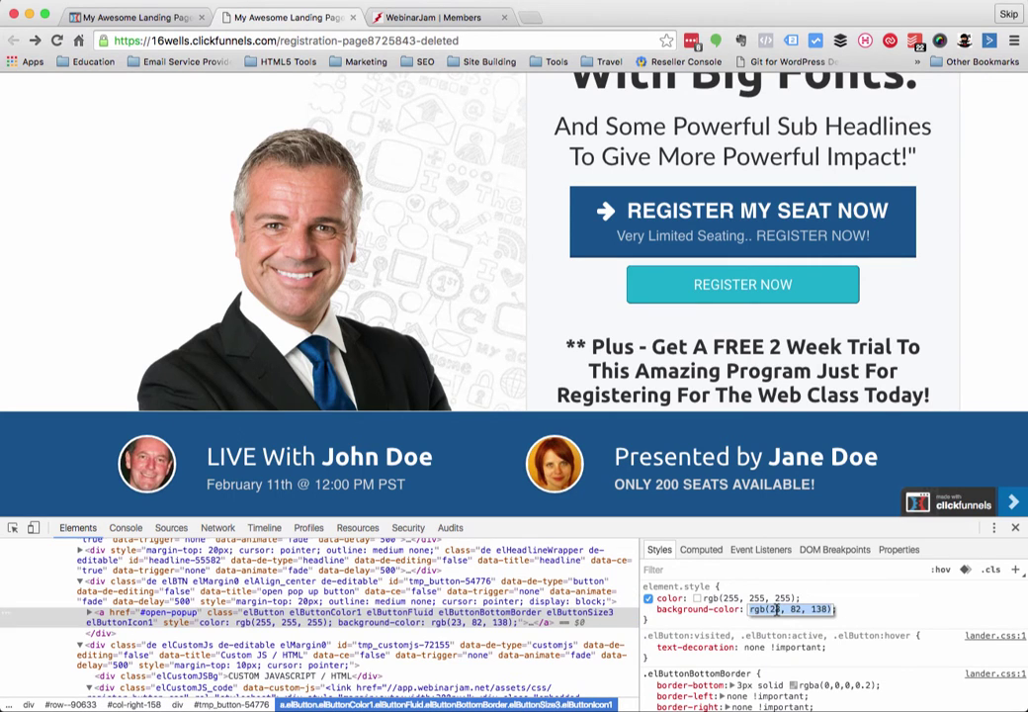
- Preview REGISTER NOW with an rgb(23, 82, 138) background and copy its button.css3button selector
right_click(841, 289)
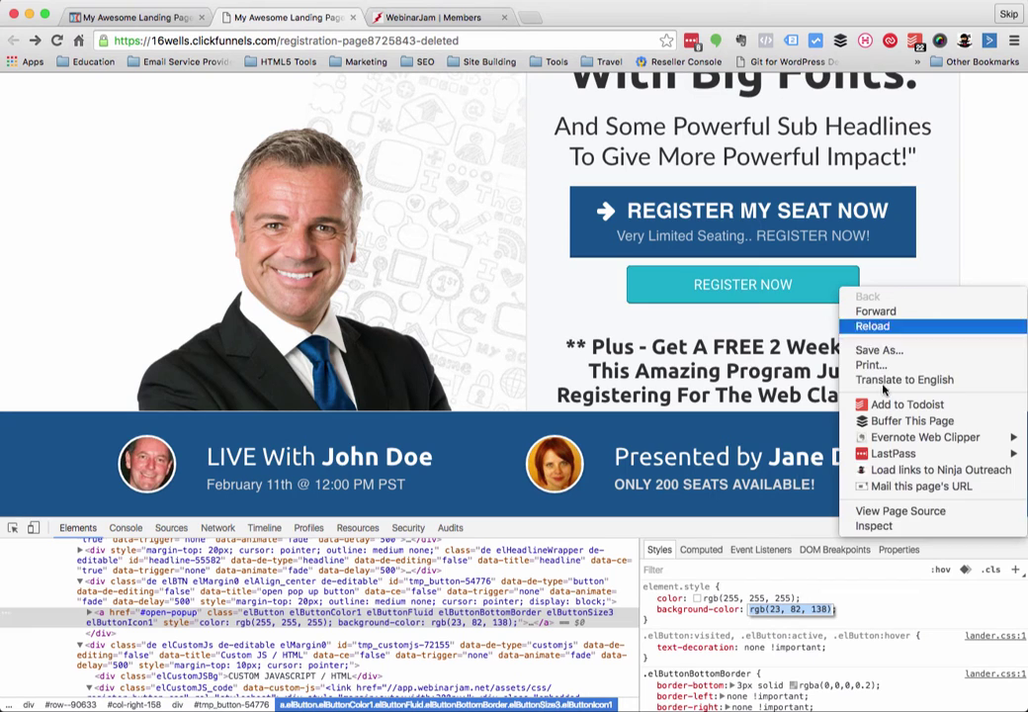
click(874, 526)
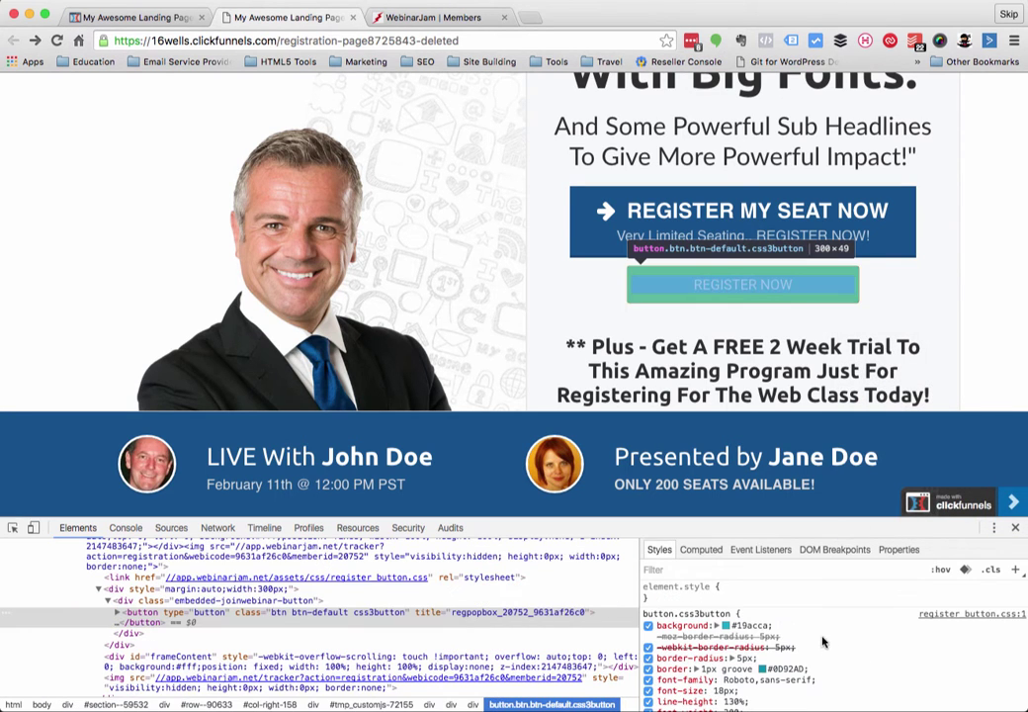
click(759, 625)
key(ctrl+v)
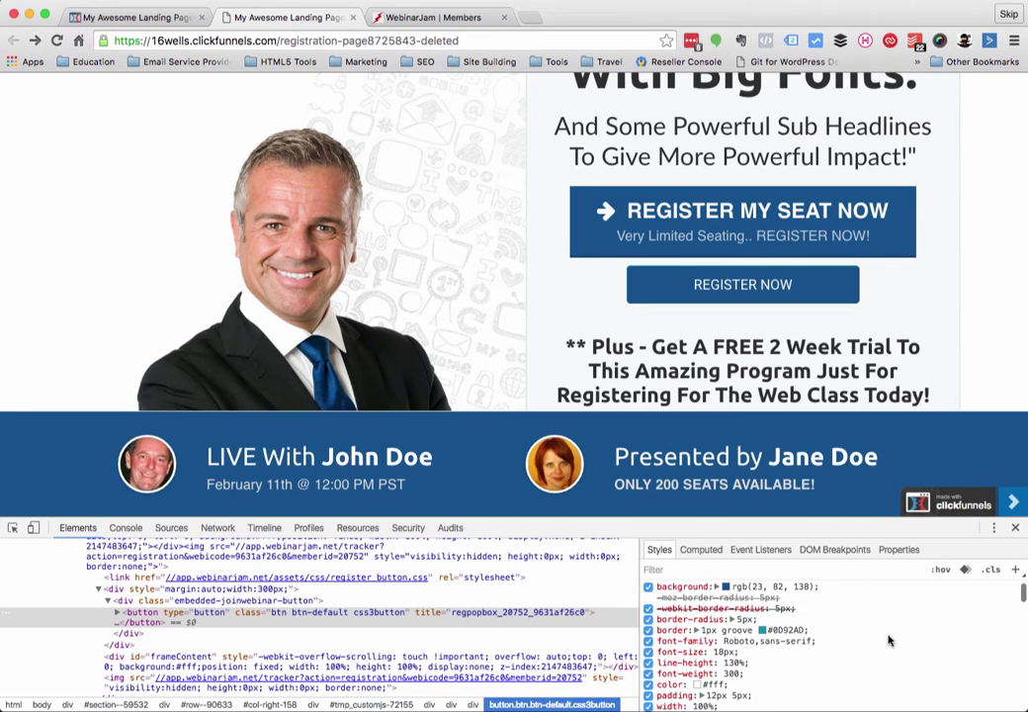
click(651, 606)
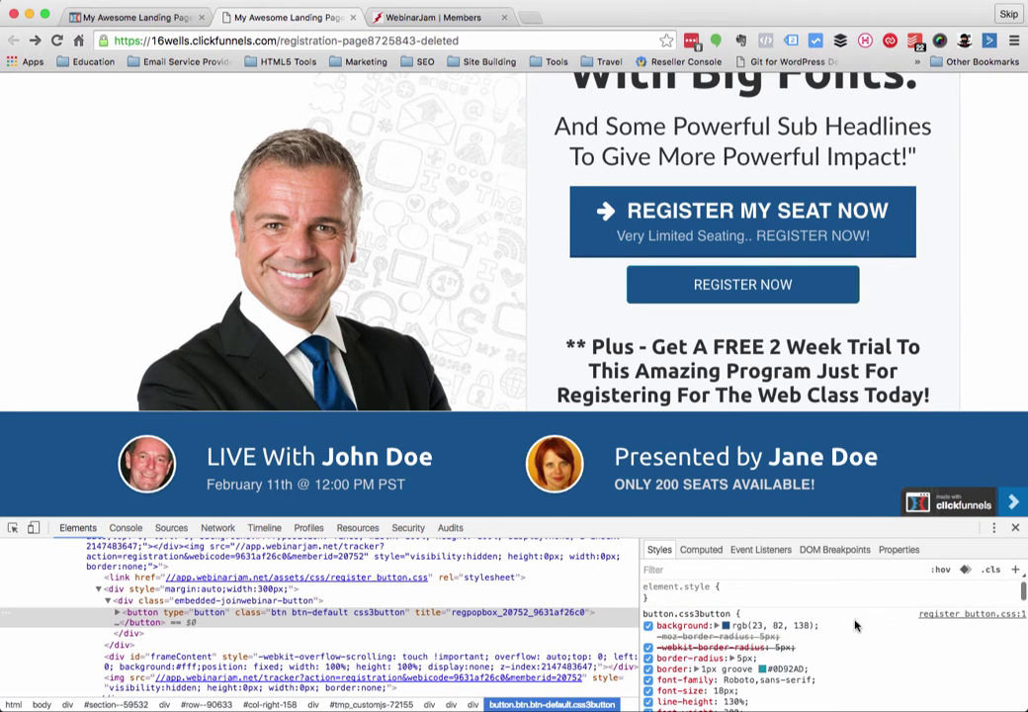
click(710, 614)
key(super+c)
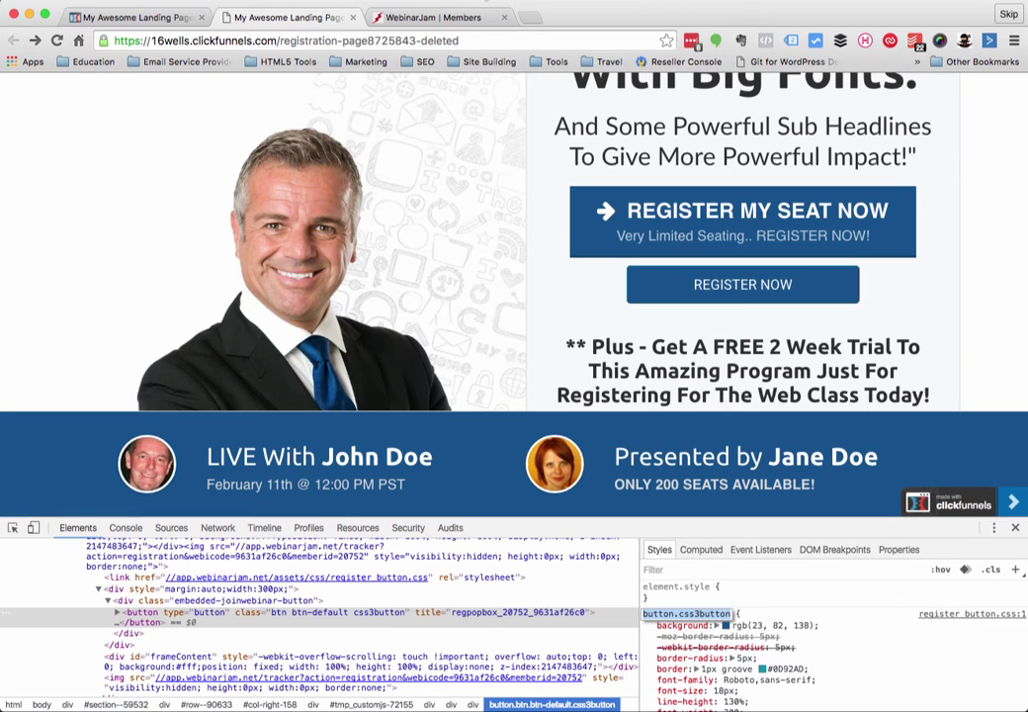
click(142, 17)
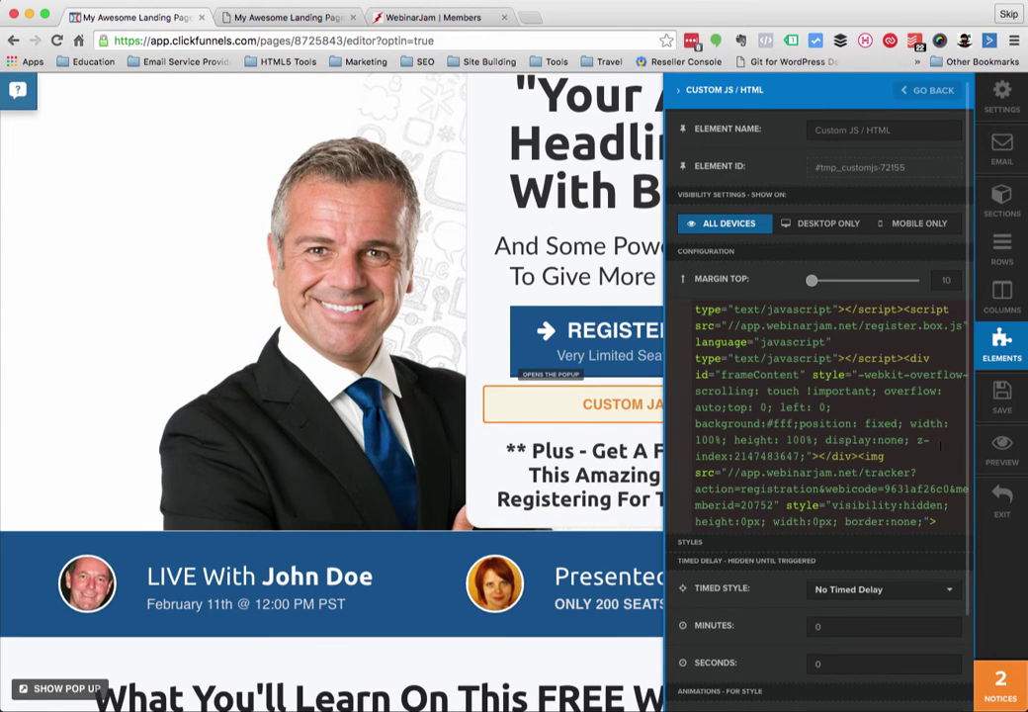
- Save the page and open its Custom CSS settings
click(1002, 403)
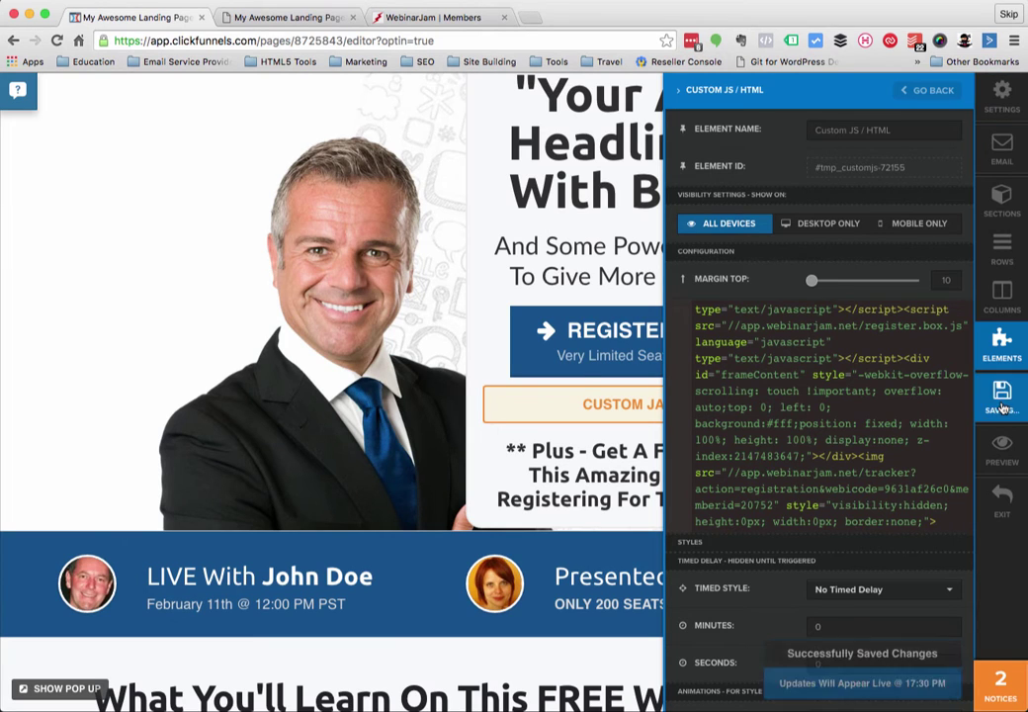
click(999, 97)
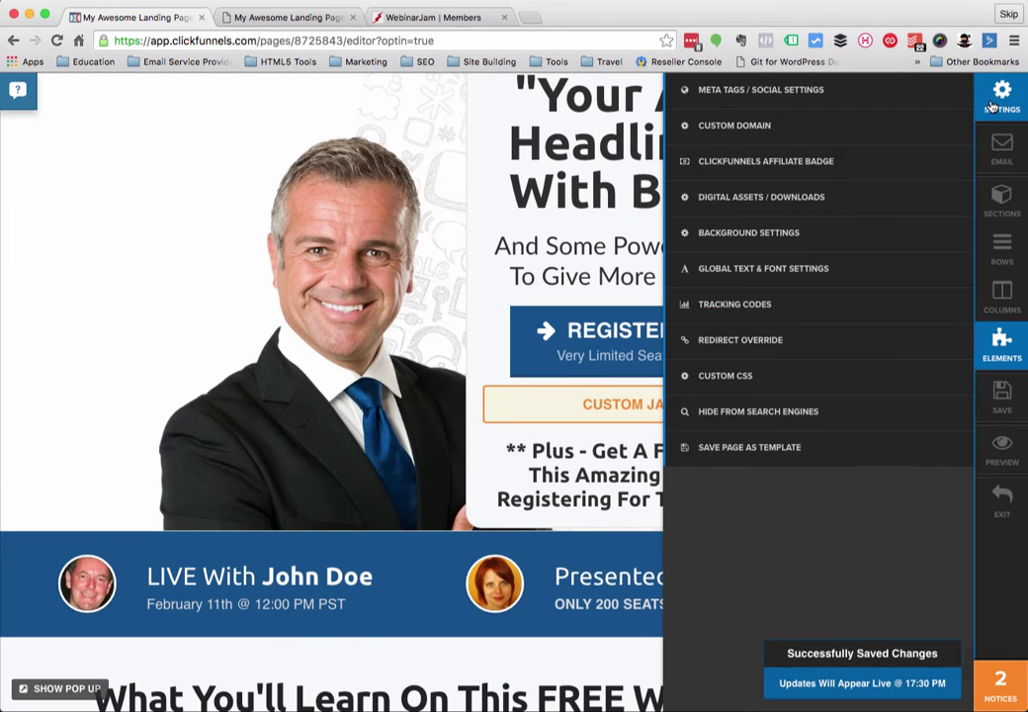
click(753, 377)
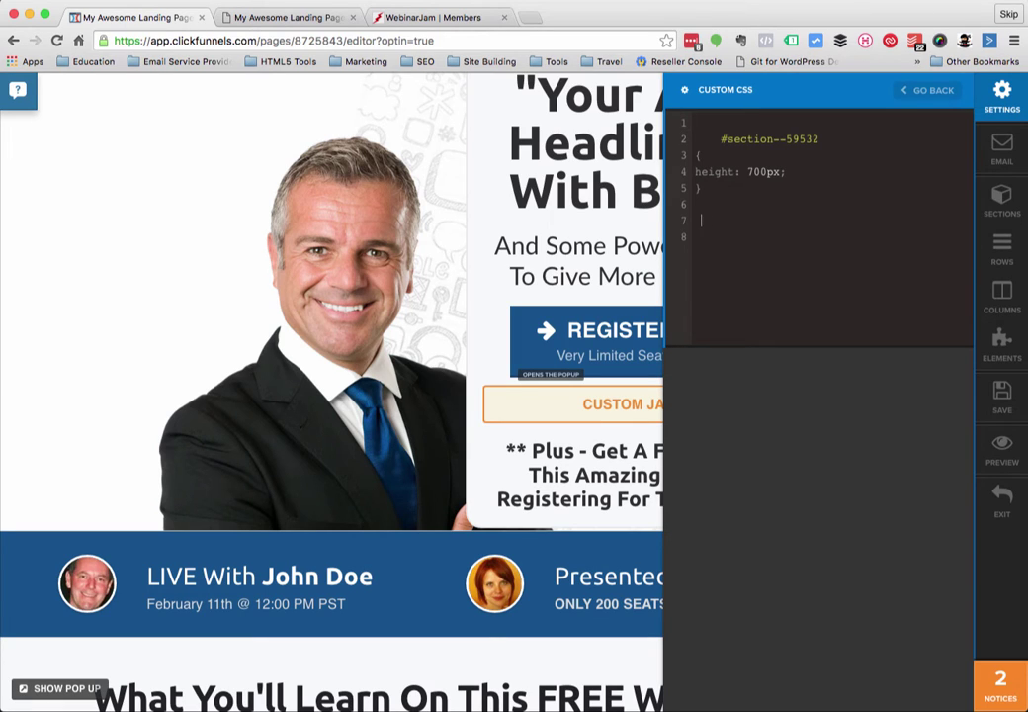
- Start a button.css3button rule containing an empty background-color property in the custom CSS
key(super+v)
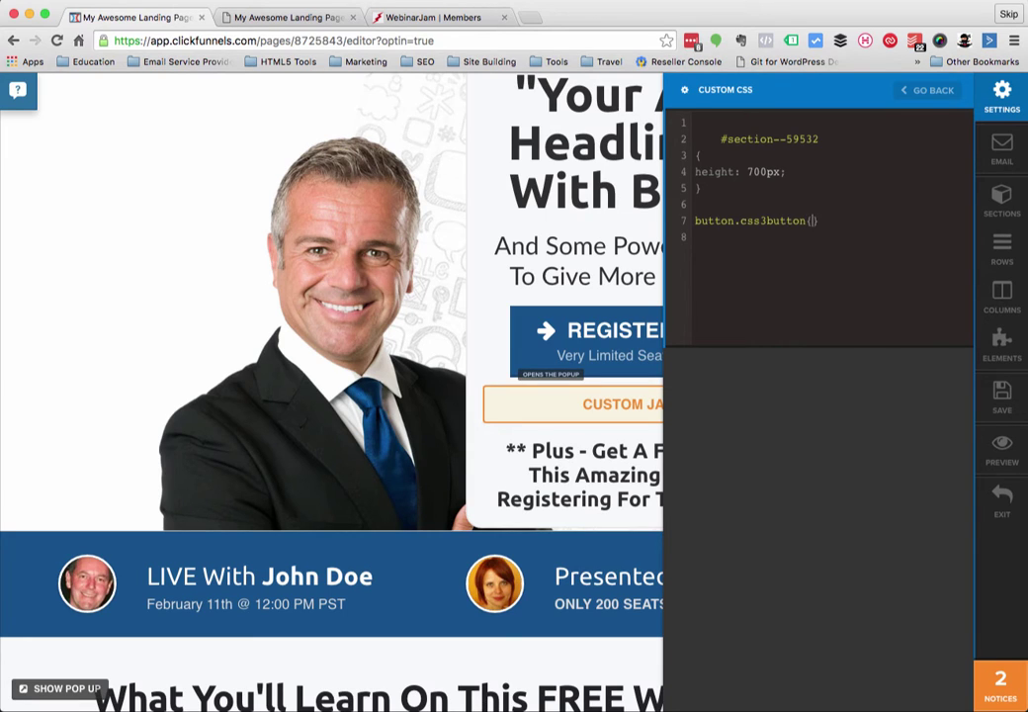
key(Return)
text(background0c)
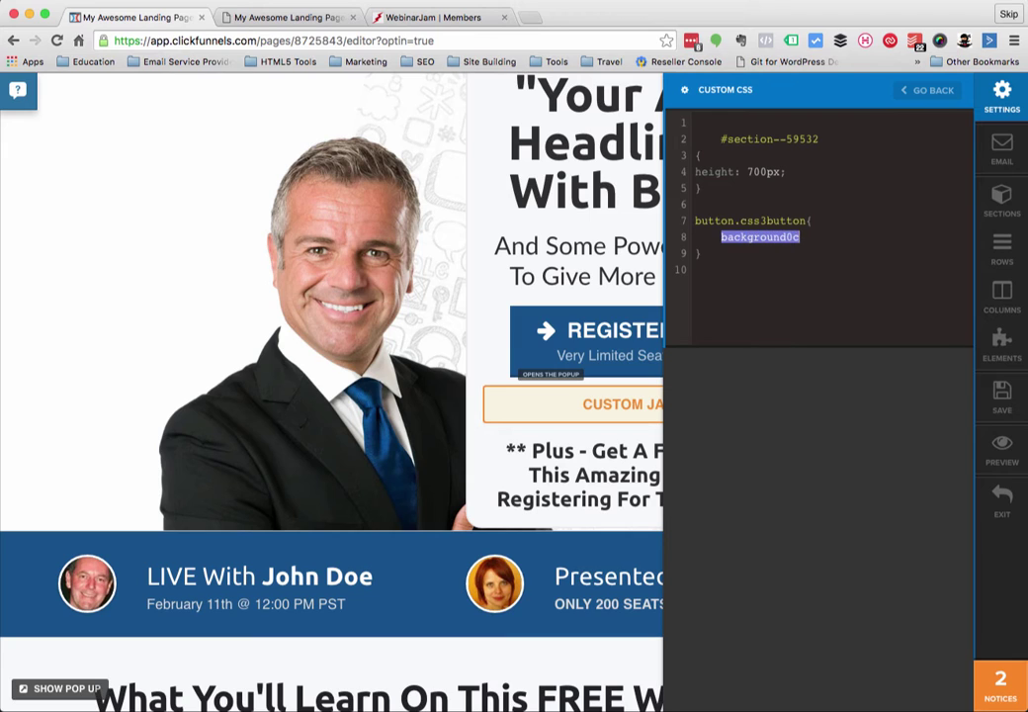
text(ol)
key(BackSpace)
key(BackSpace)
key(BackSpace)
key(BackSpace)
text(-color:)
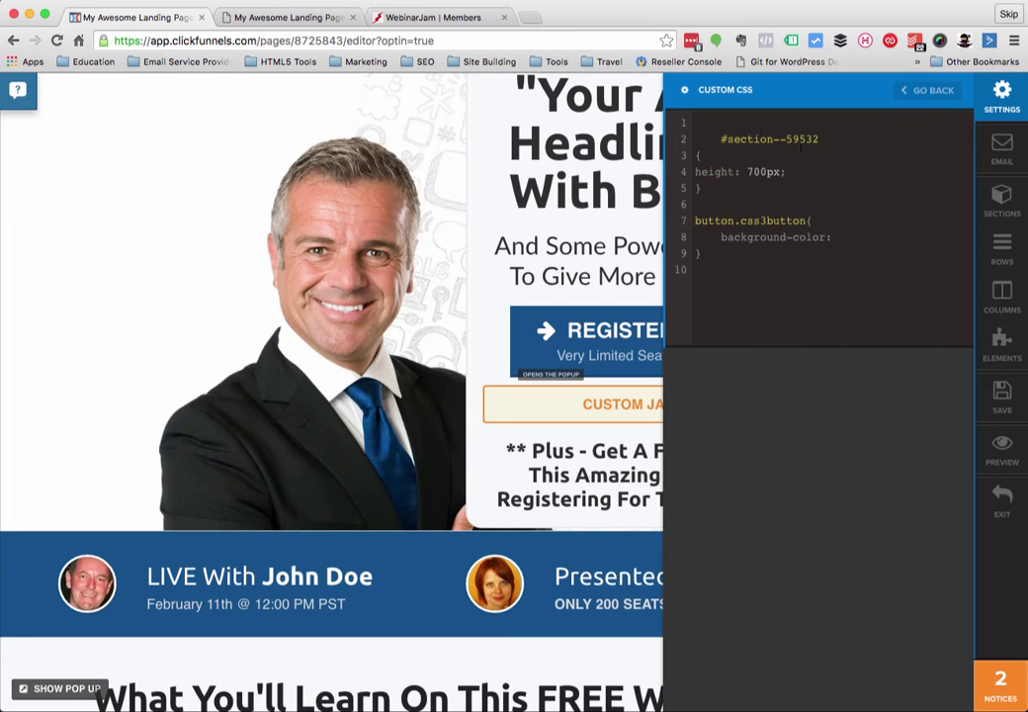
click(287, 19)
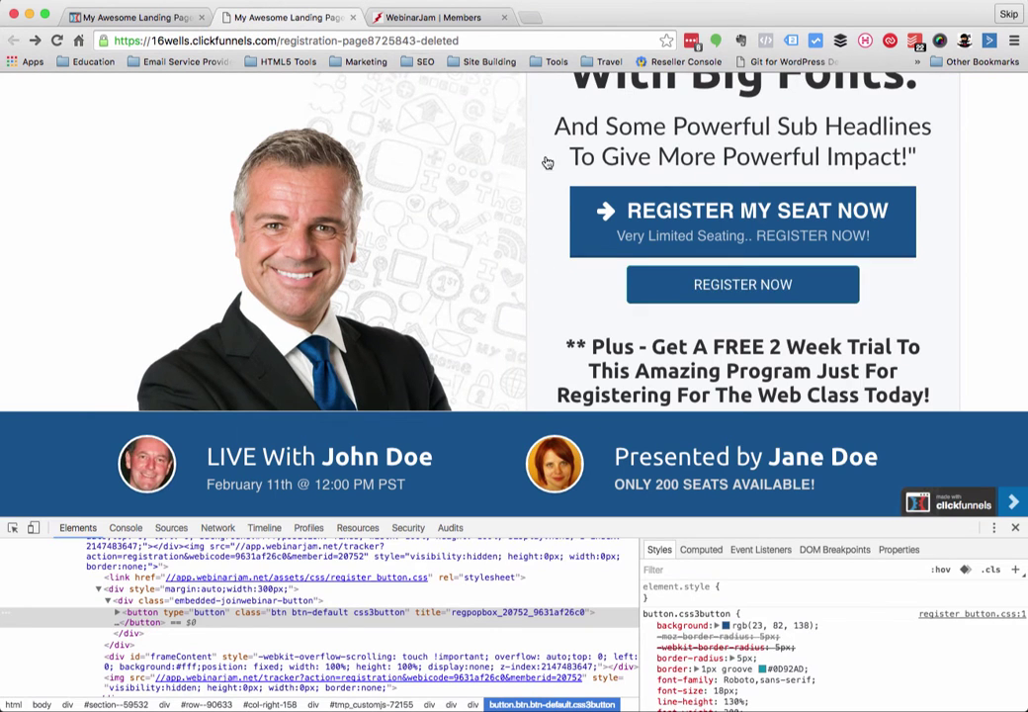
- Set the button.css3button background-color to rgb(23, 82, 138), save, and reload the live page
click(740, 626)
key(super+c)
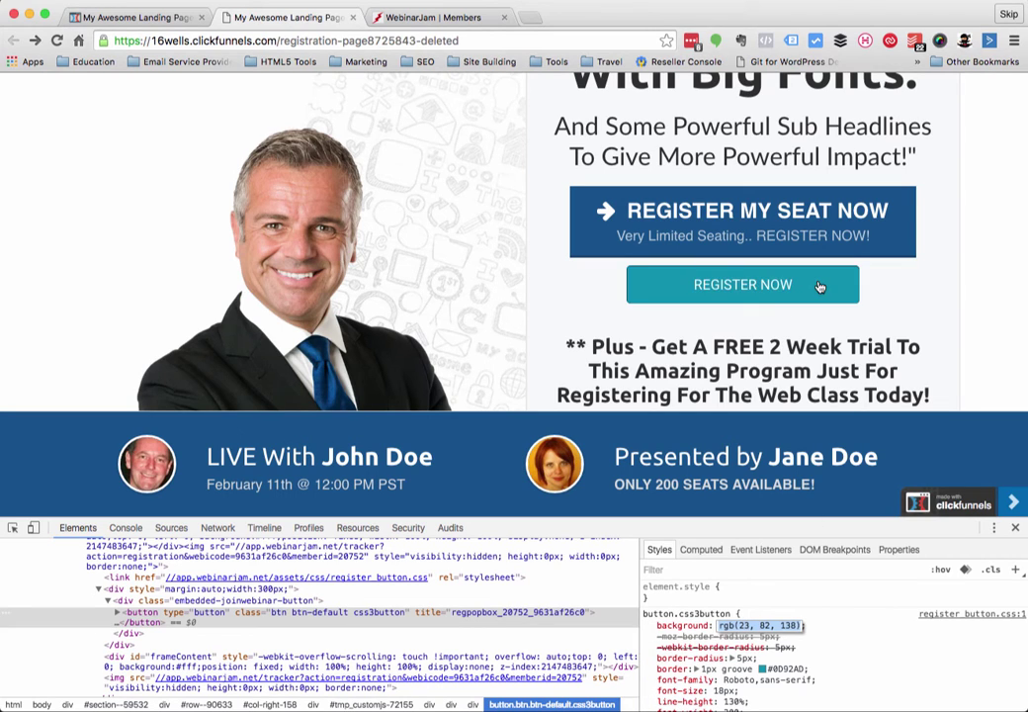
click(133, 16)
key(super+v)
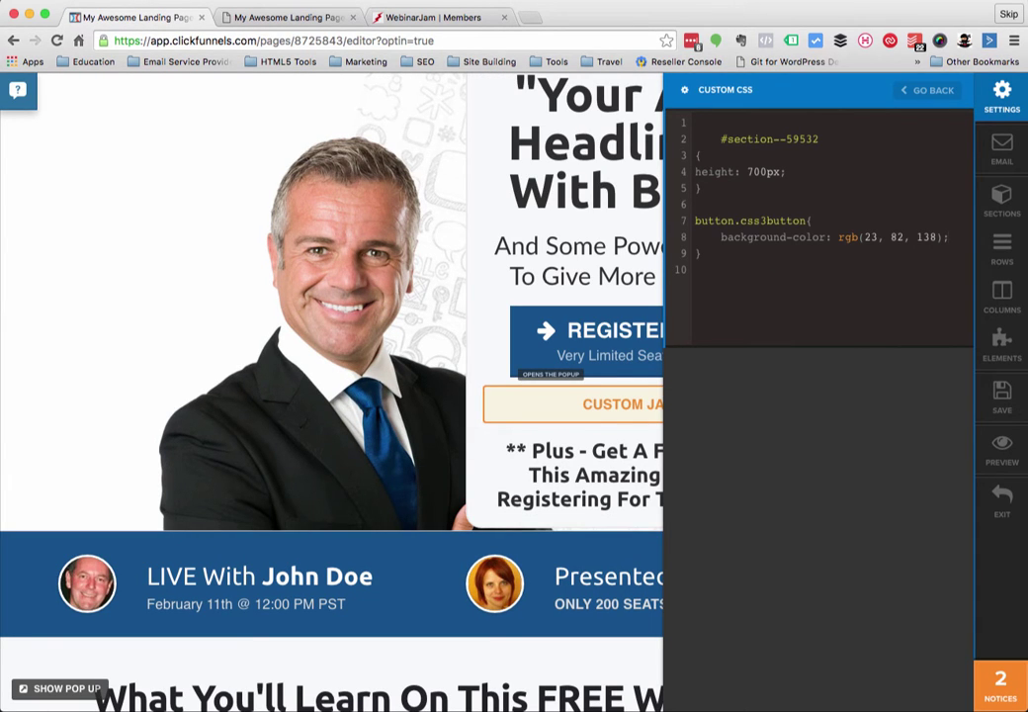
click(1003, 403)
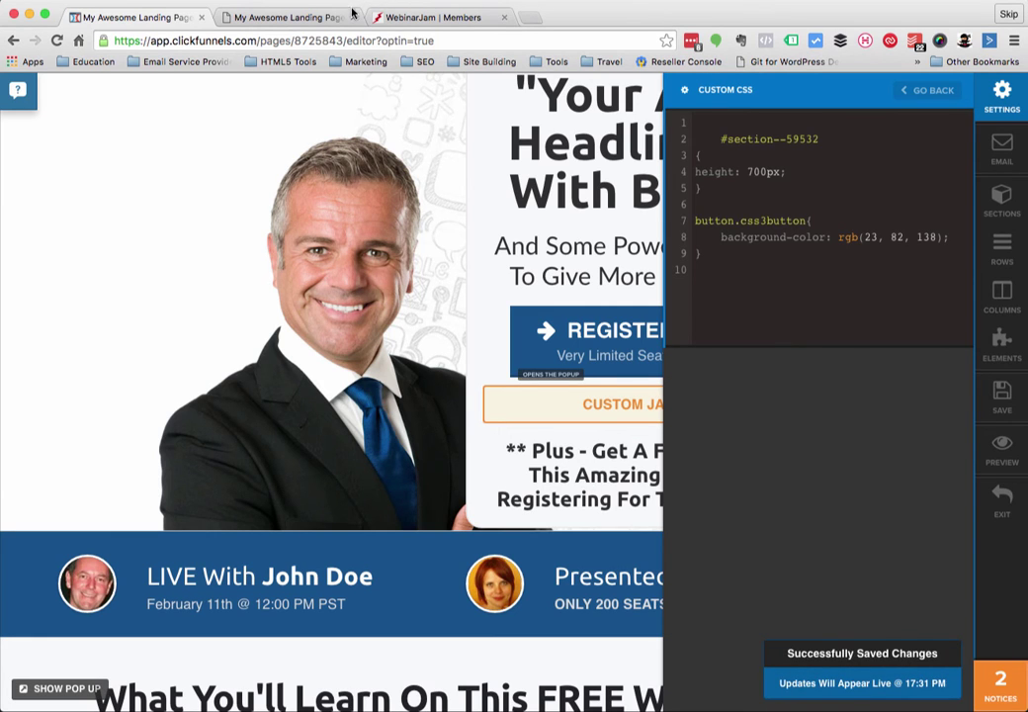
click(346, 15)
key(super+r)
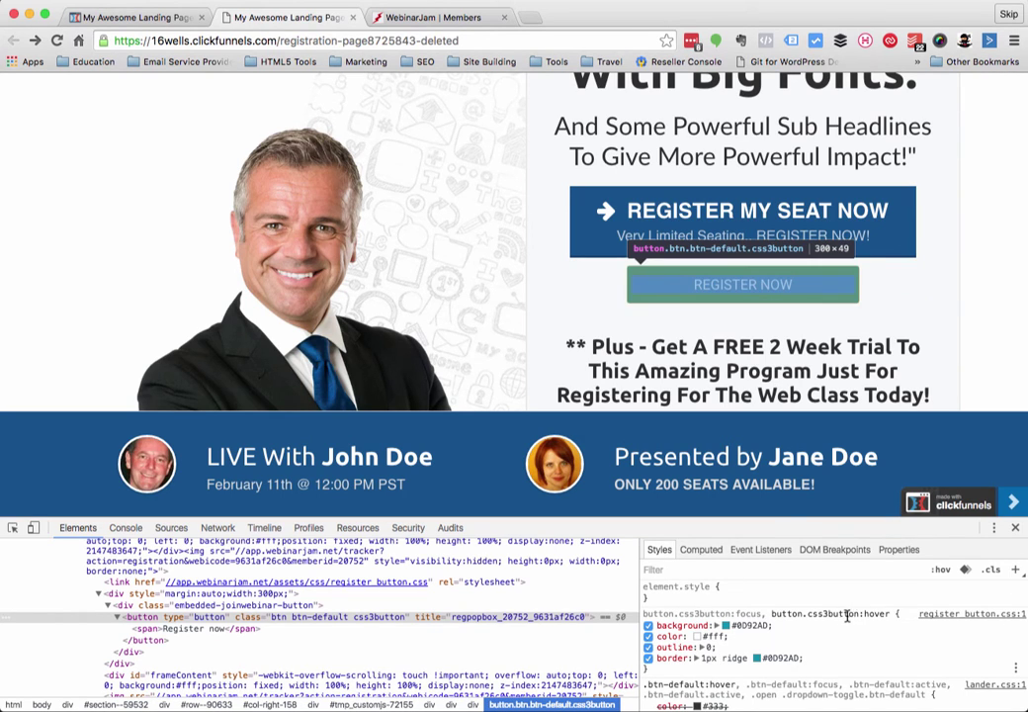
- Copy the button.css3button:hover selector from the developer tools
click(750, 625)
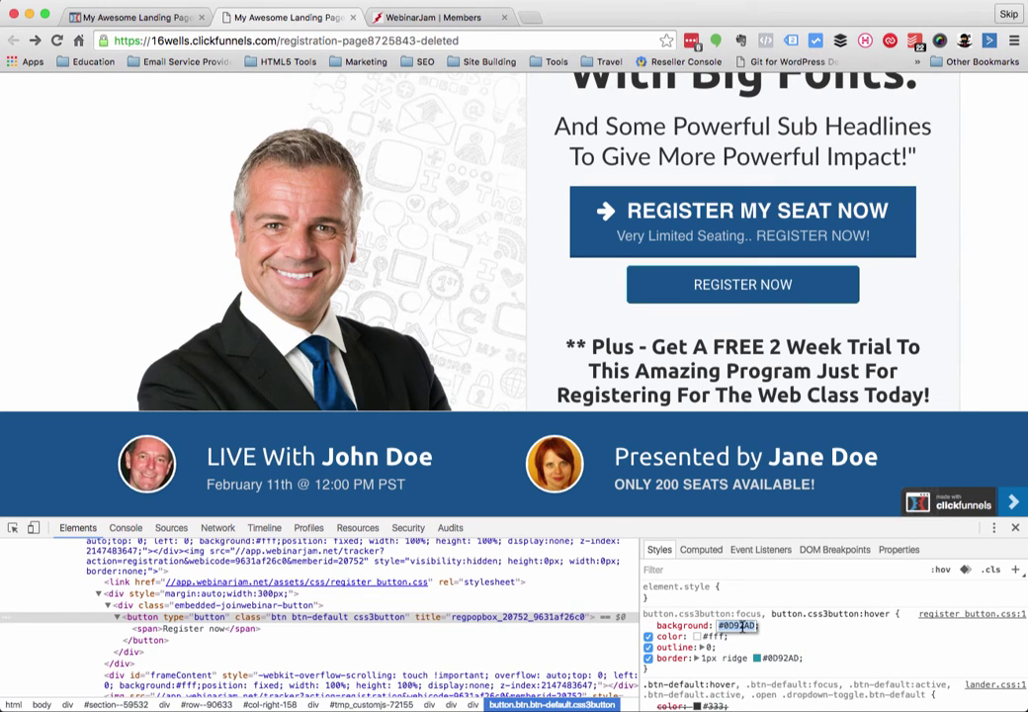
click(817, 615)
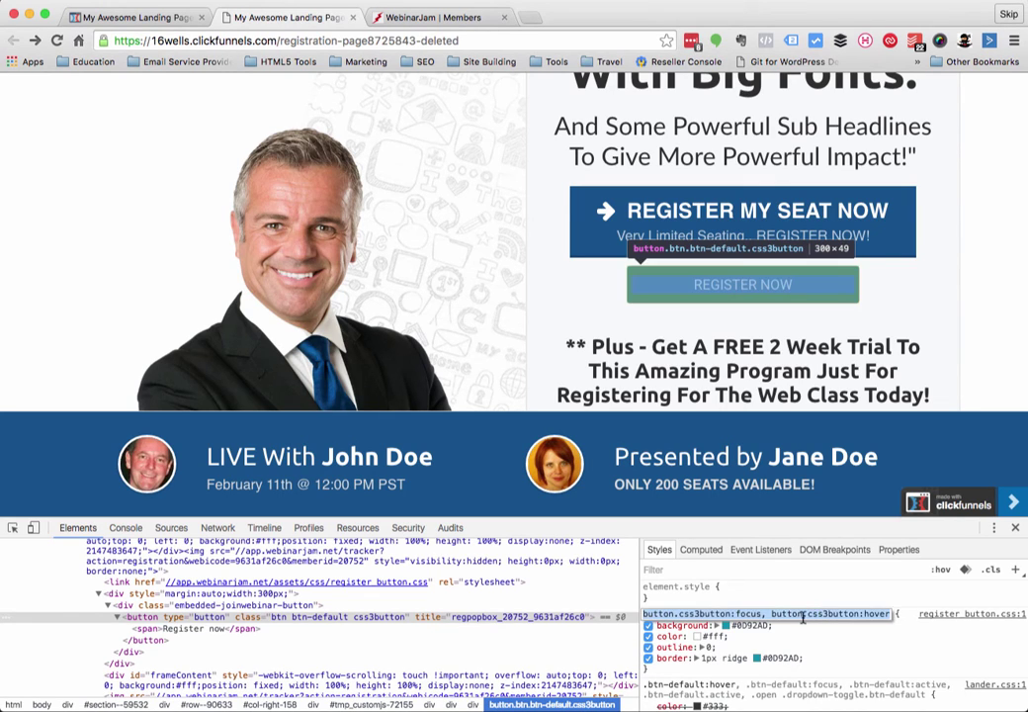
drag(770, 615, 929, 612)
key(super+c)
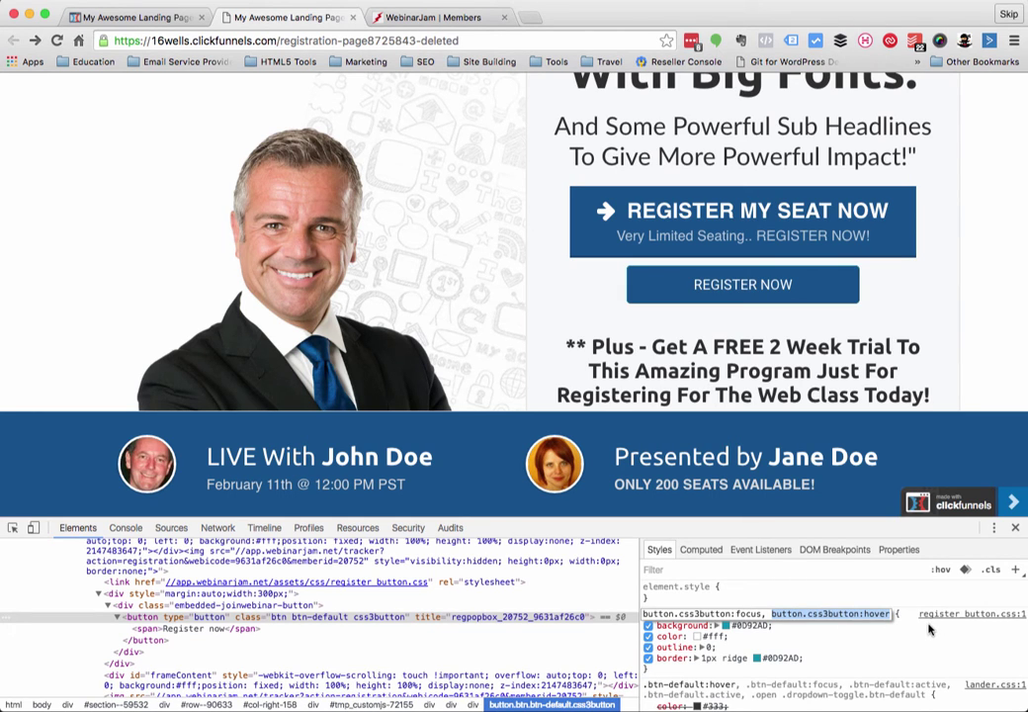
- Add a button.css3button:hover rule with background-color: red; on line 11 and save the CSS
click(134, 17)
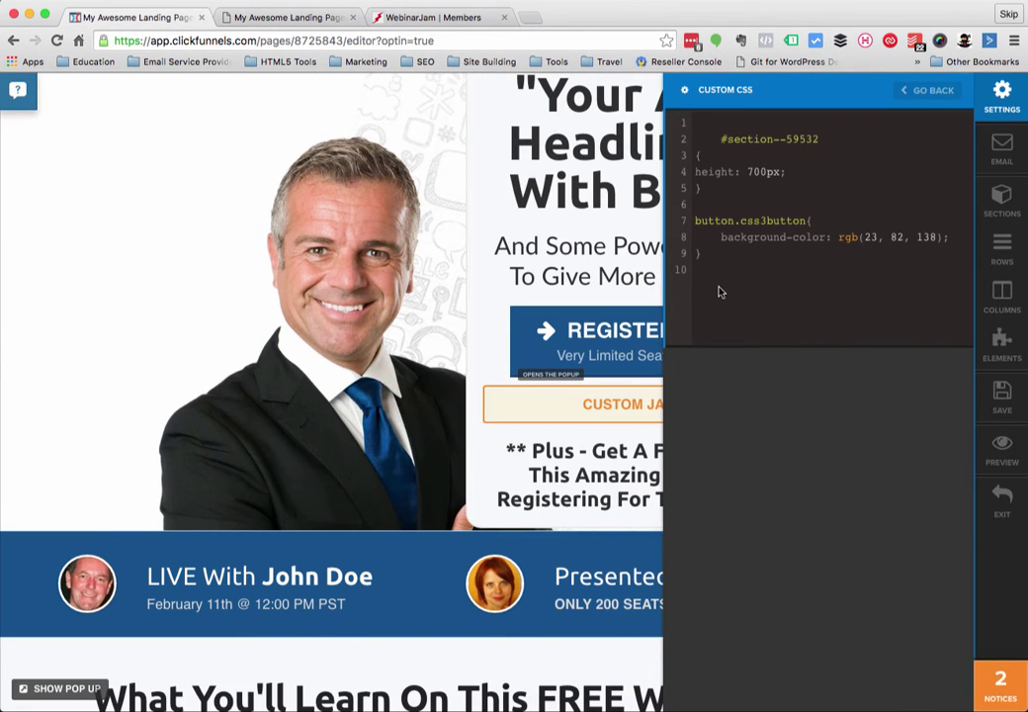
key(Return)
key(super+v)
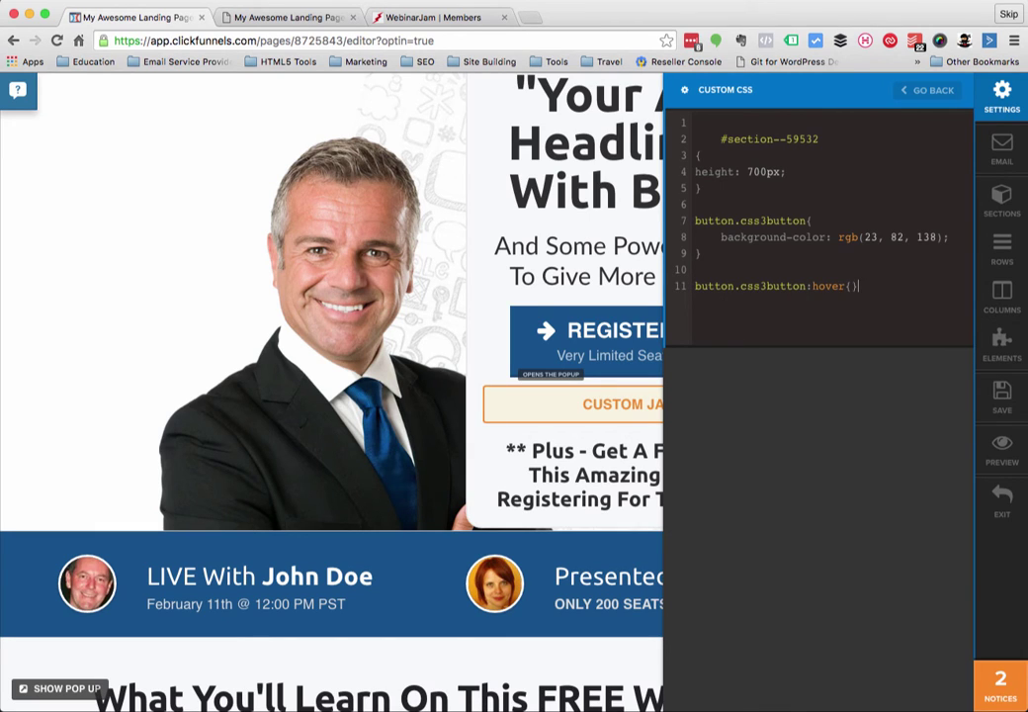
key(Return)
key(Return)
text(background-color:)
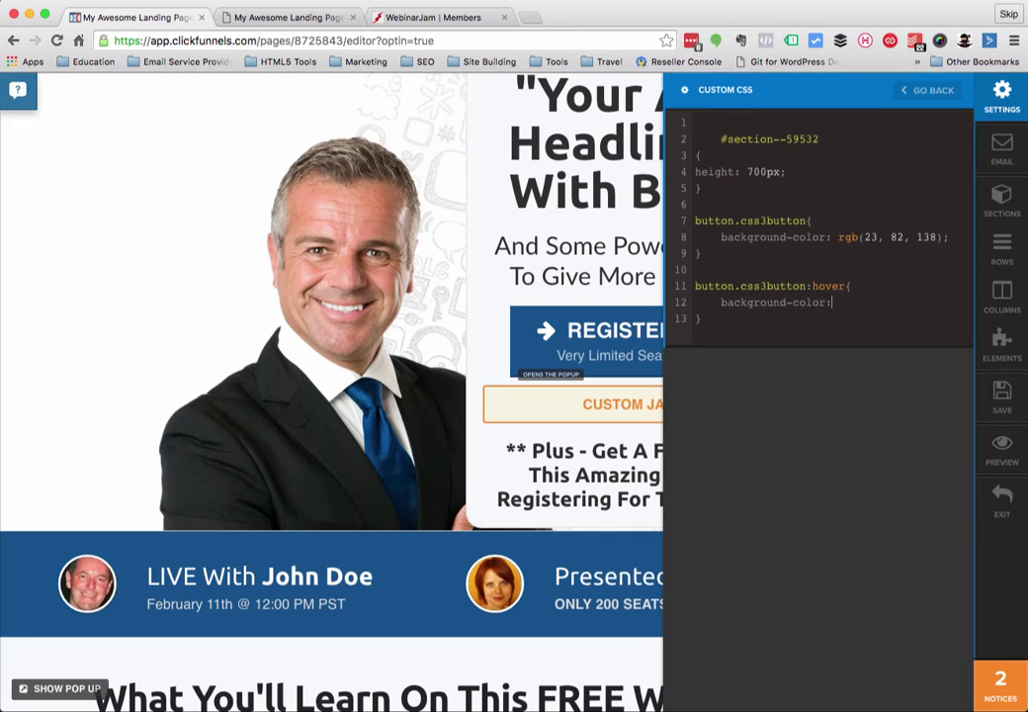
text( red;)
click(1002, 395)
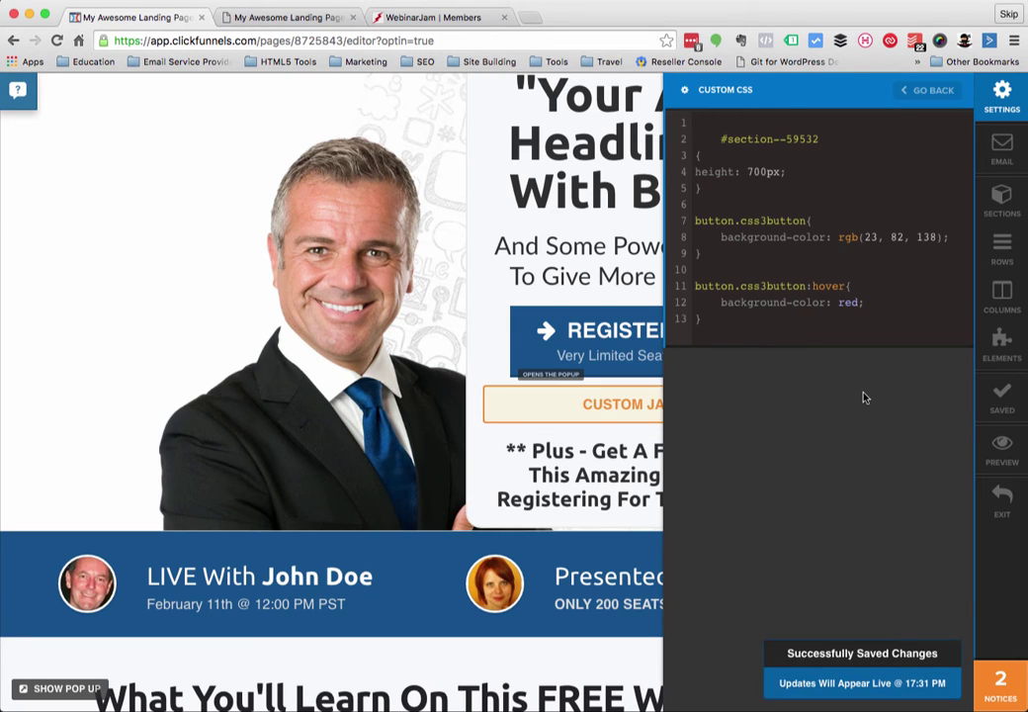
click(299, 17)
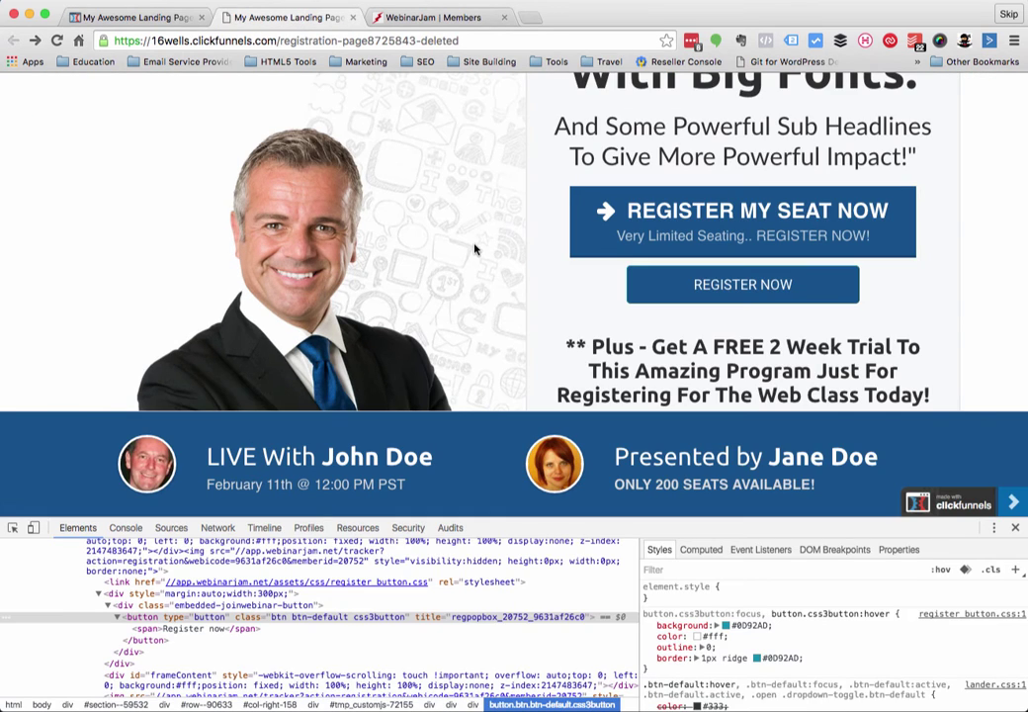
key(super+r)
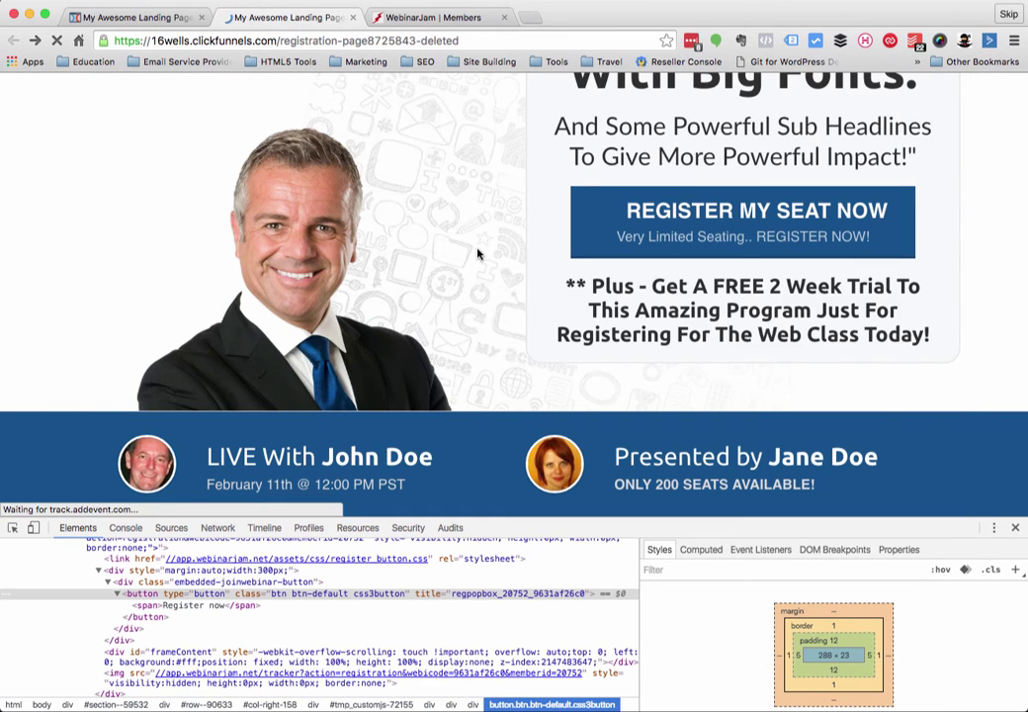